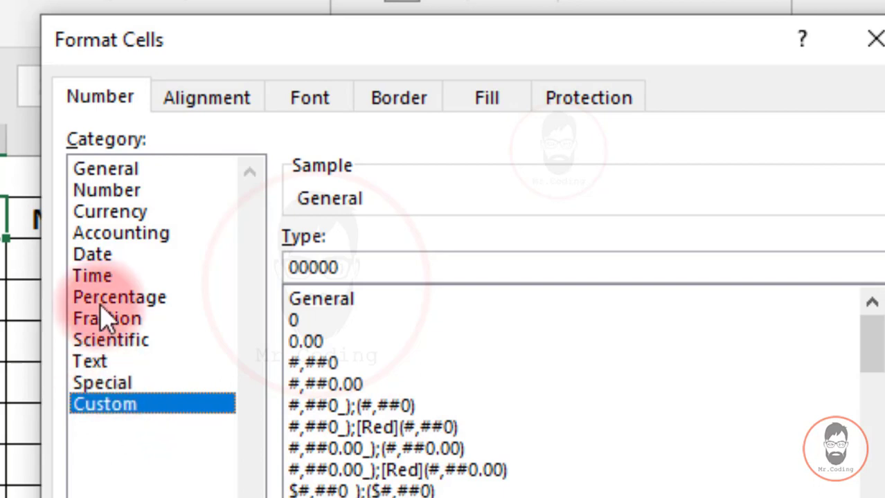
click(109, 170)
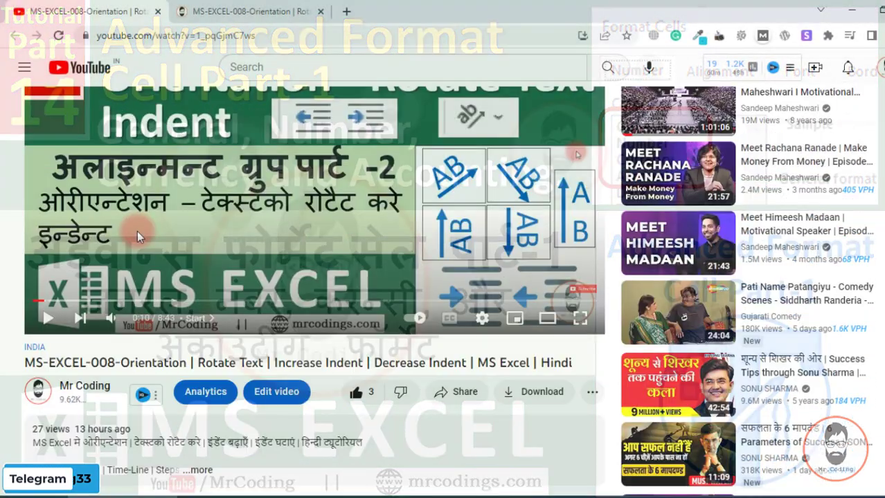
Look through the YouTube video's full description for the exercise download link and through the matching article on mrcodings.com in the browser
scroll(137, 231, down, 2)
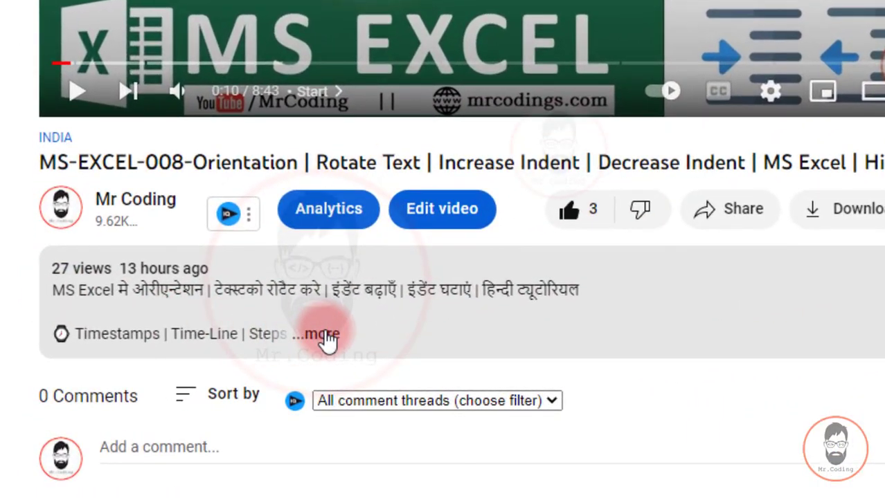
click(279, 346)
scroll(324, 336, down, 5)
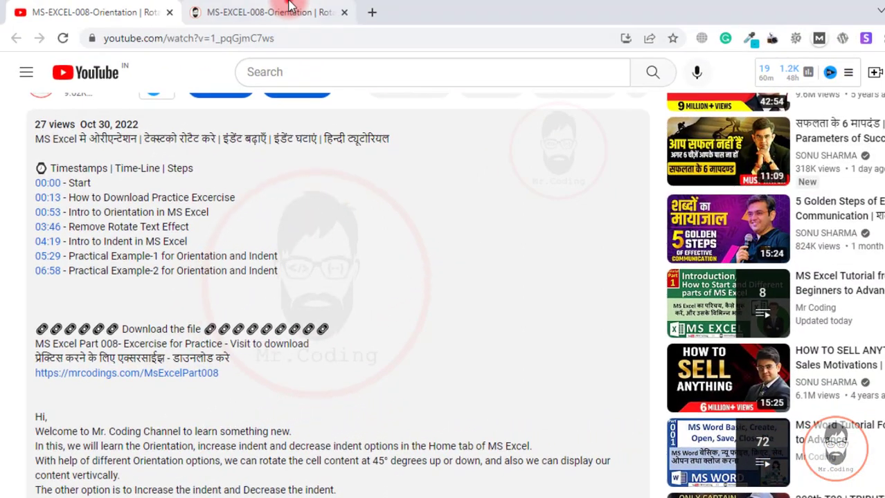
click(277, 11)
scroll(173, 284, down, 1)
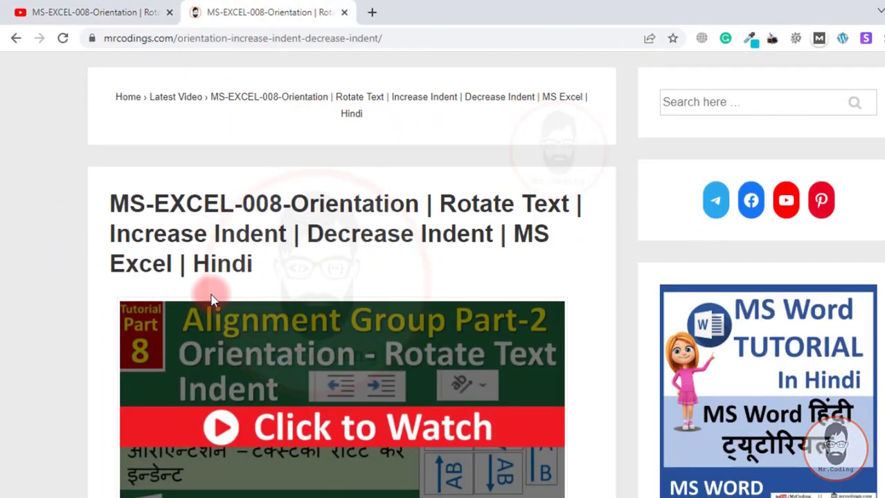
scroll(213, 285, down, 1)
scroll(213, 290, down, 4)
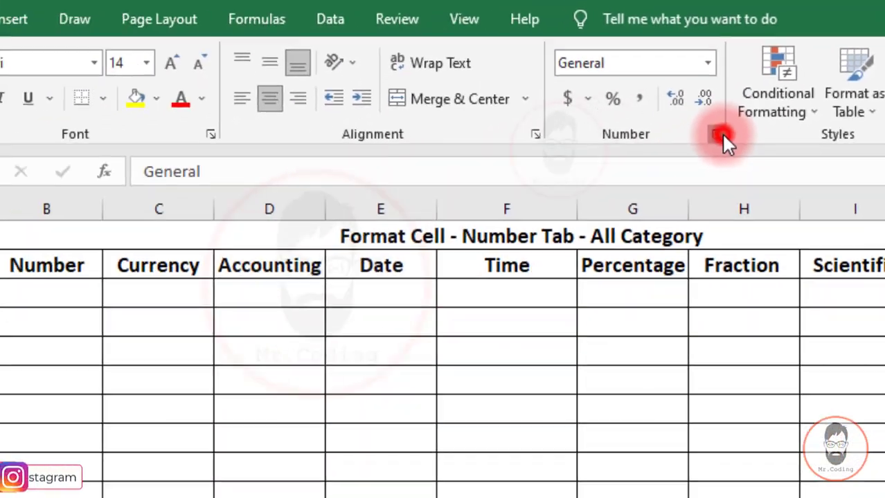
In Excel, examine the General number category for cell A2 in the Format Cells dialog and close the dialog
click(600, 228)
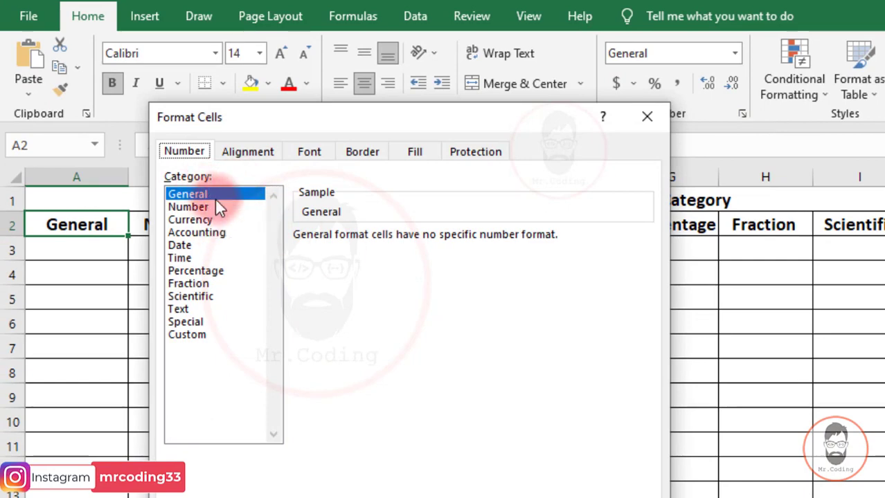
click(609, 497)
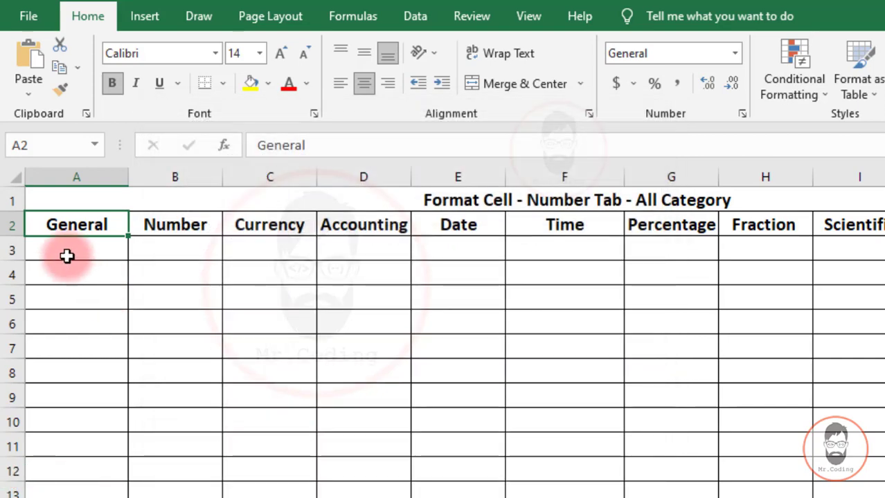
Enter a sample first name in cell A3 and another in cell A4 under the General heading
click(67, 256)
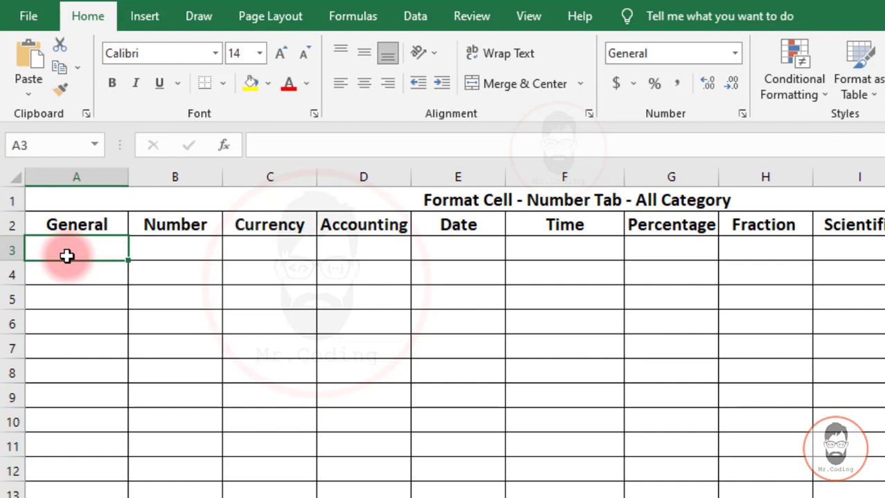
text(Johan)
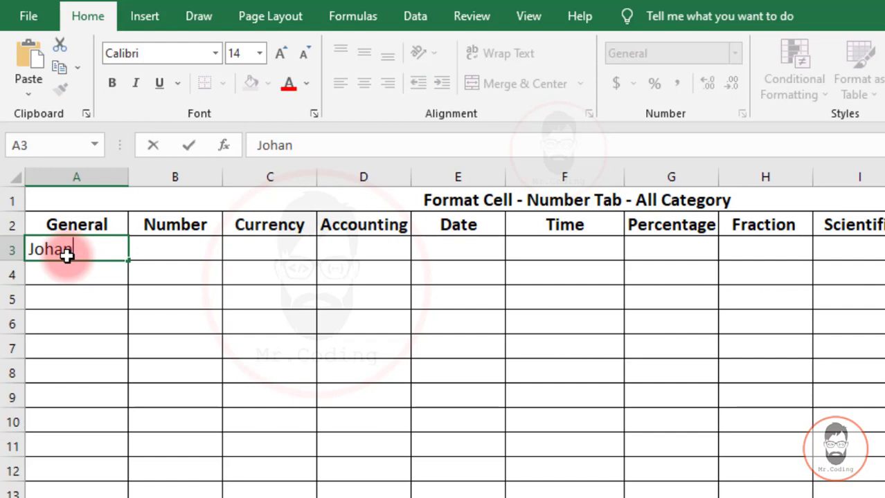
key(Return)
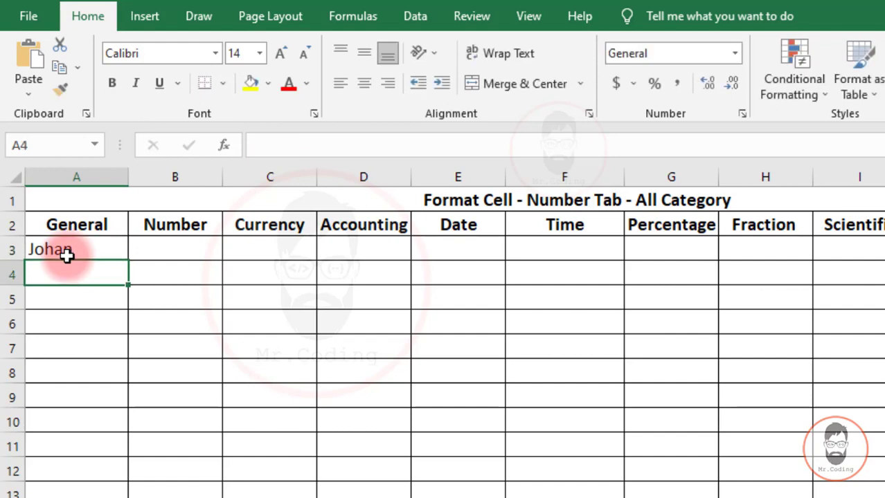
click(76, 254)
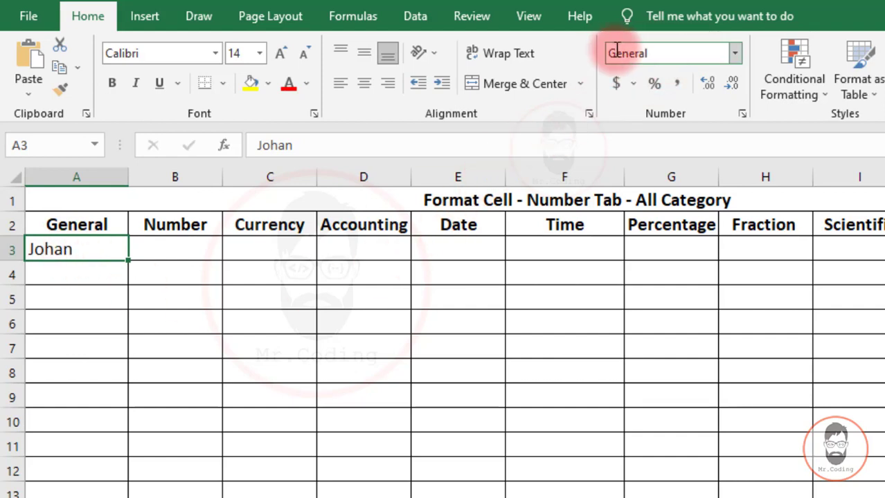
click(69, 282)
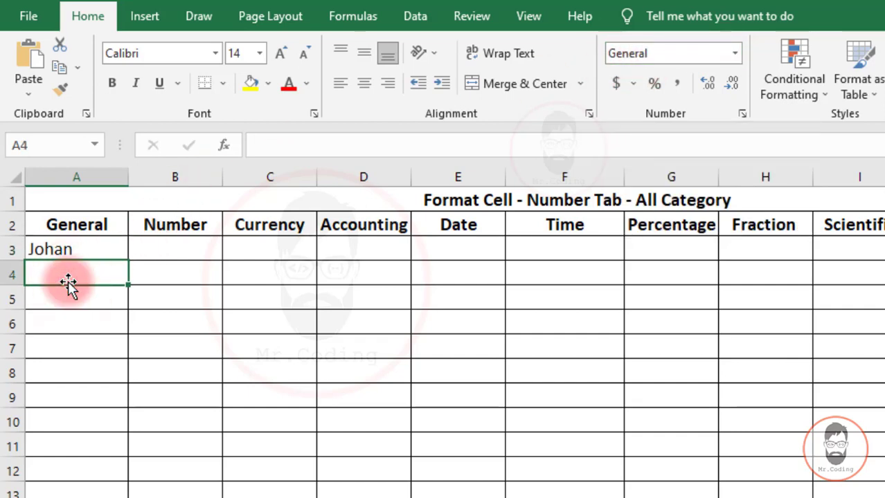
text(Rajesh)
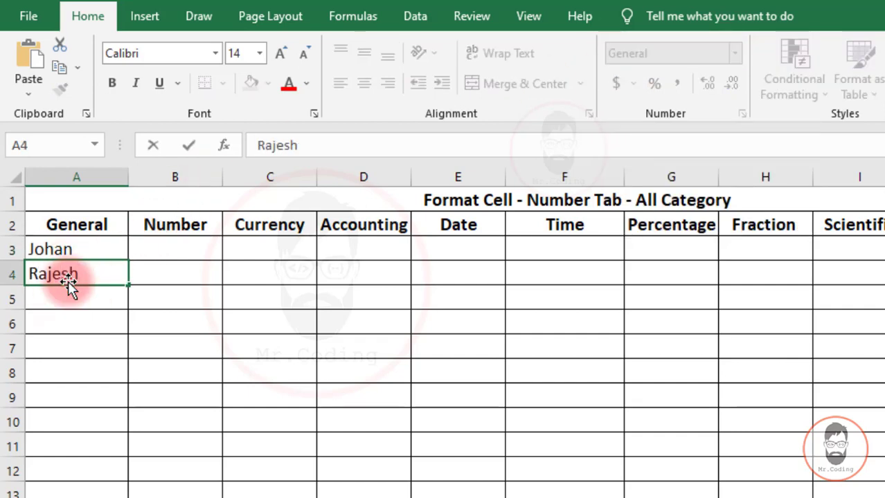
key(Return)
click(81, 300)
click(72, 273)
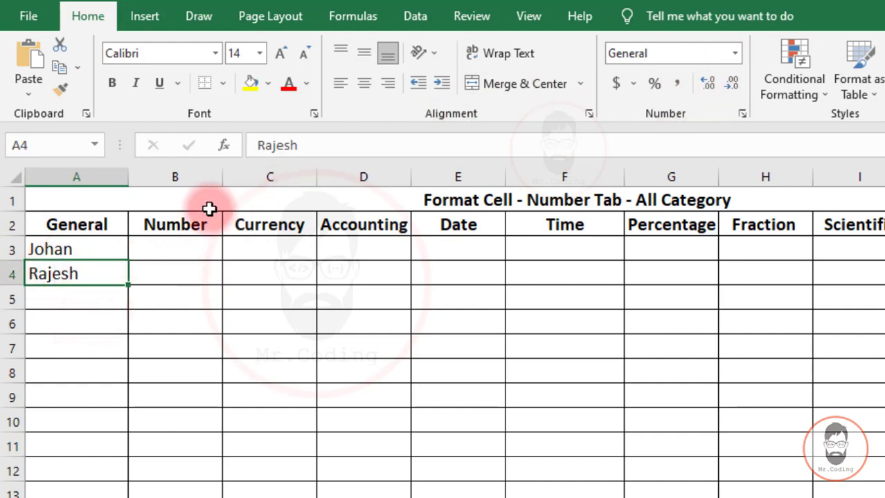
Enter 44576 in cell A5 of the General column and select the cell to check its number format
click(99, 298)
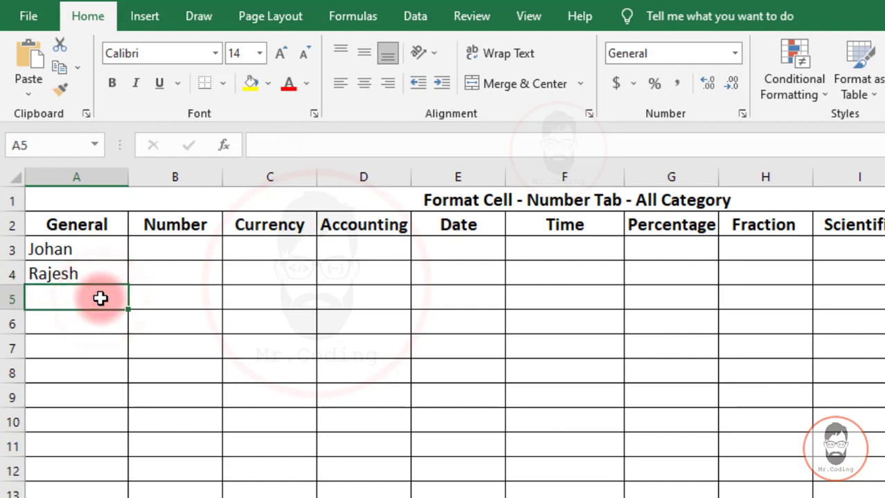
text(44)
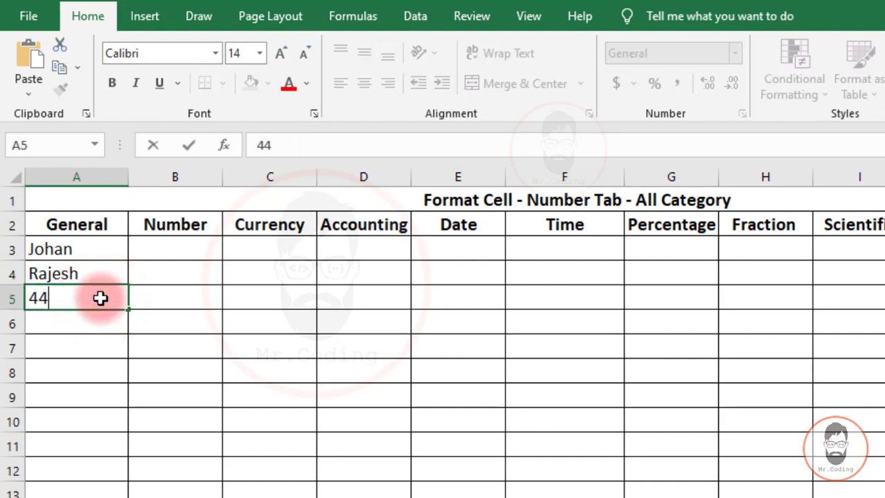
text(576)
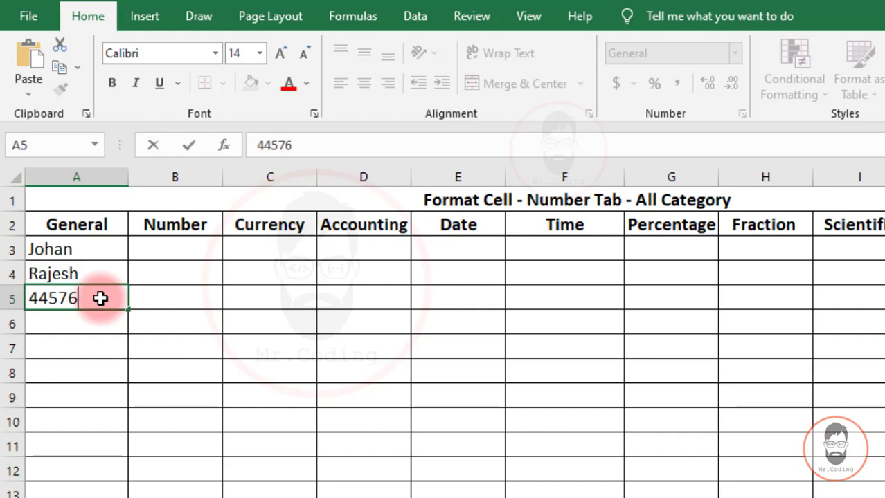
key(Return)
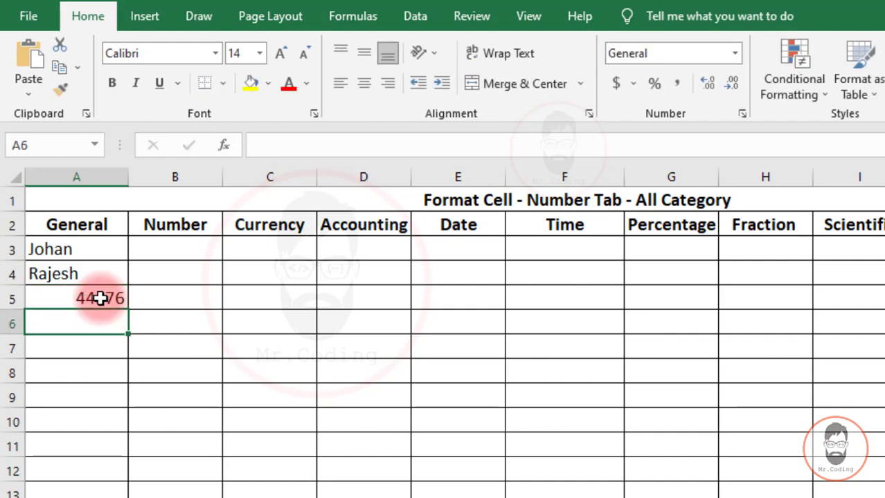
click(100, 298)
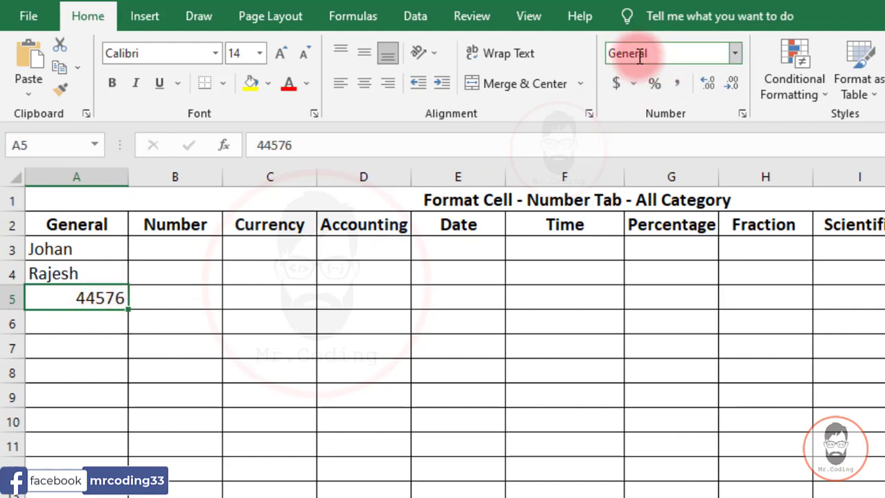
Enter 50 in cell A6 and 16.5 in cell A7 of the General column
click(90, 318)
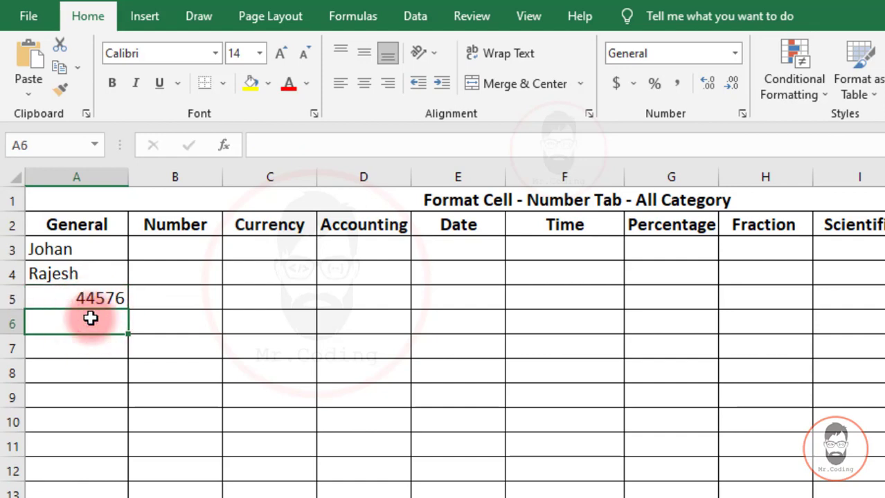
text(50)
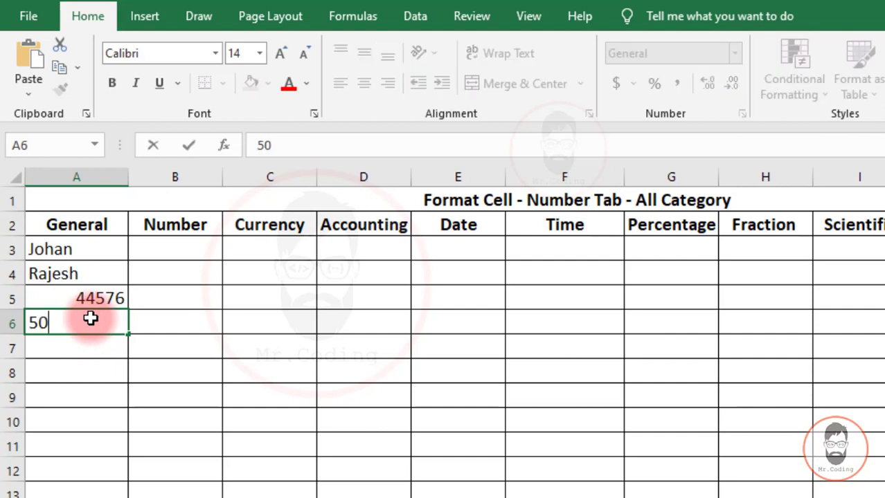
key(Return)
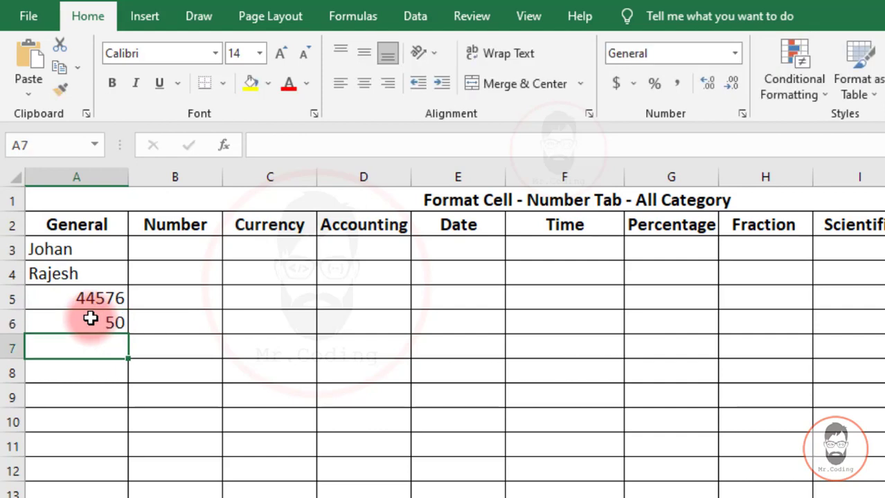
text(16)
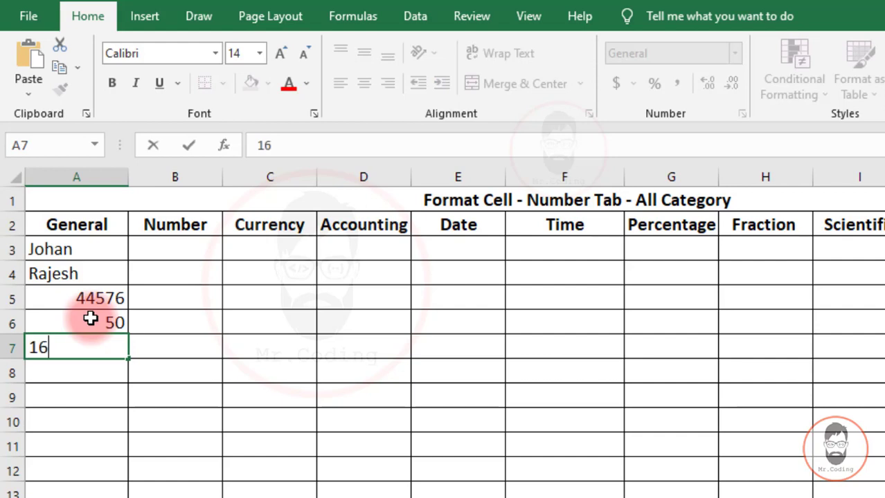
text(.5)
key(Return)
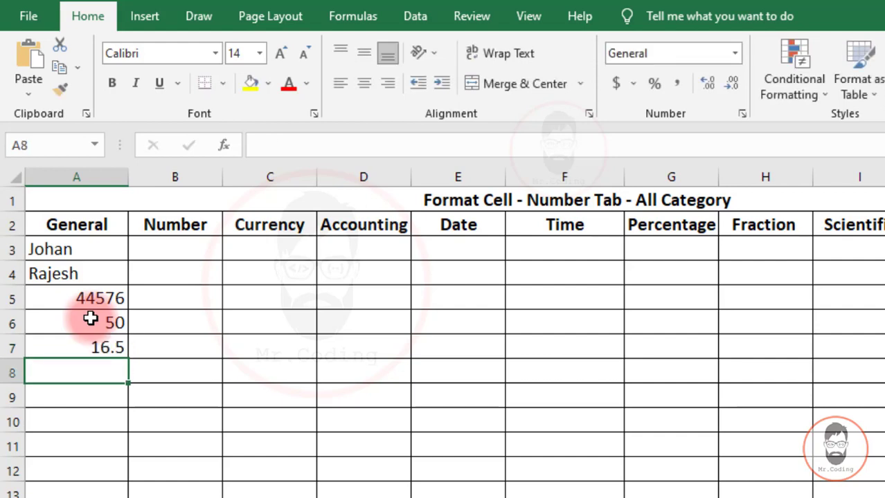
Enter "15, January" in cell A8 and widen column A slightly
text(15)
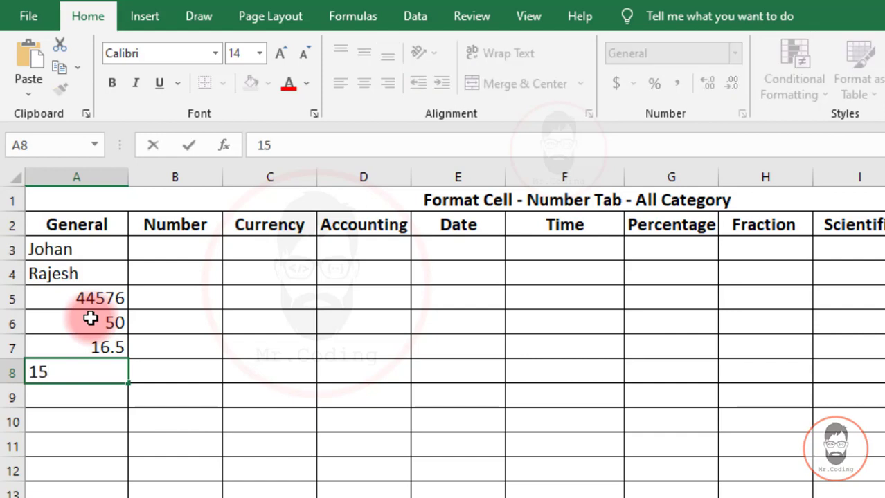
text(, January)
key(Return)
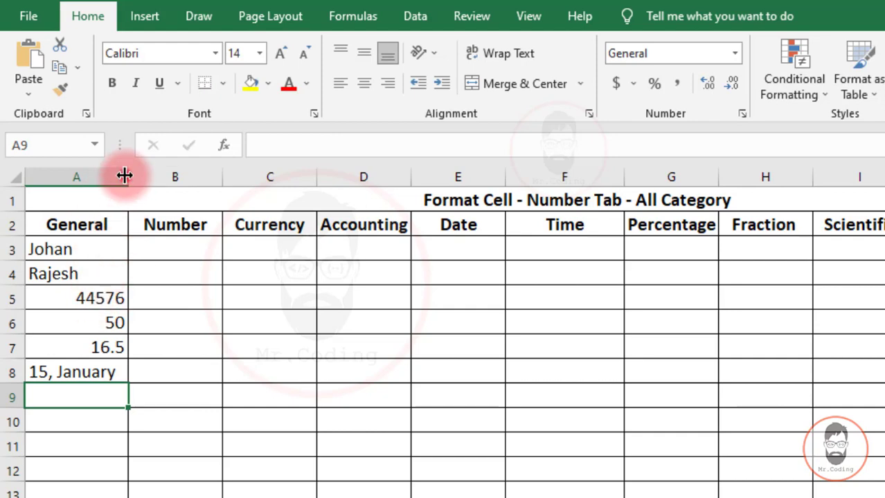
drag(124, 175, 158, 169)
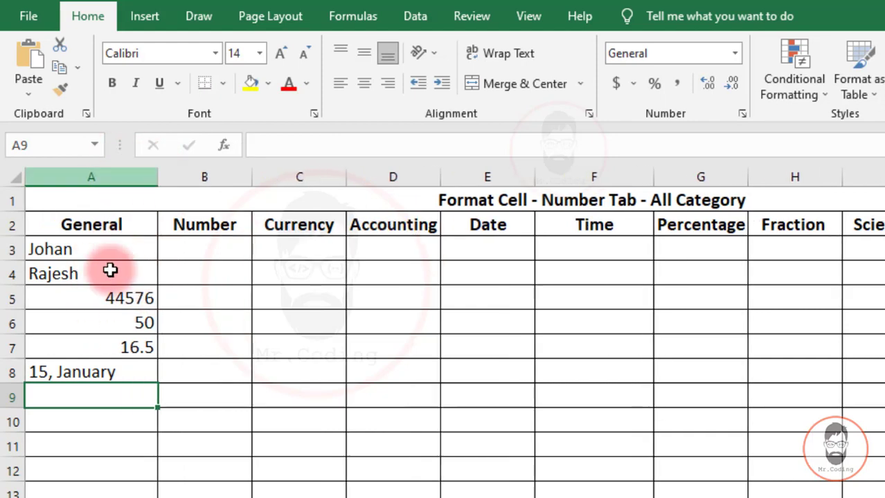
click(104, 371)
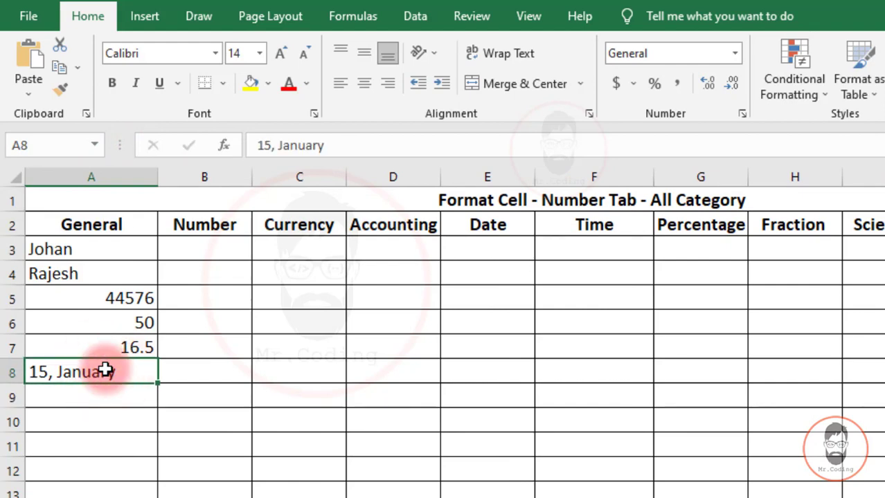
Enter 86/4 in cell A9 of the General column
click(94, 391)
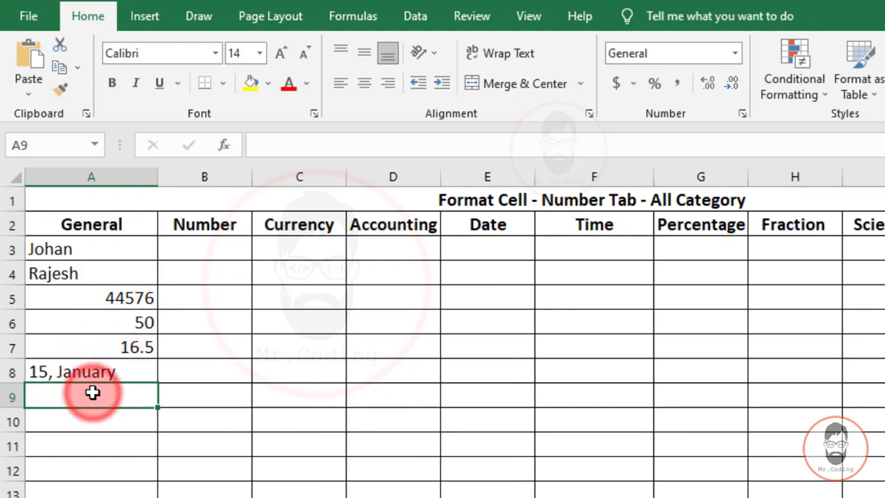
text(86)
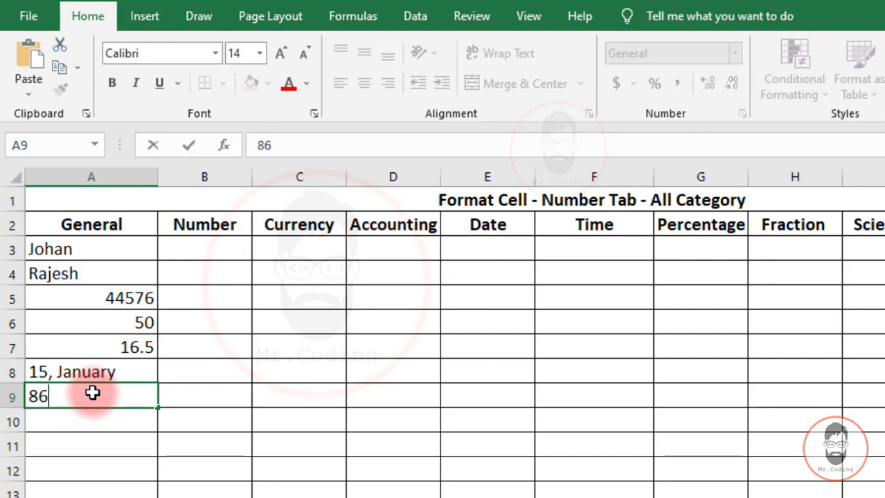
text(/4)
key(Return)
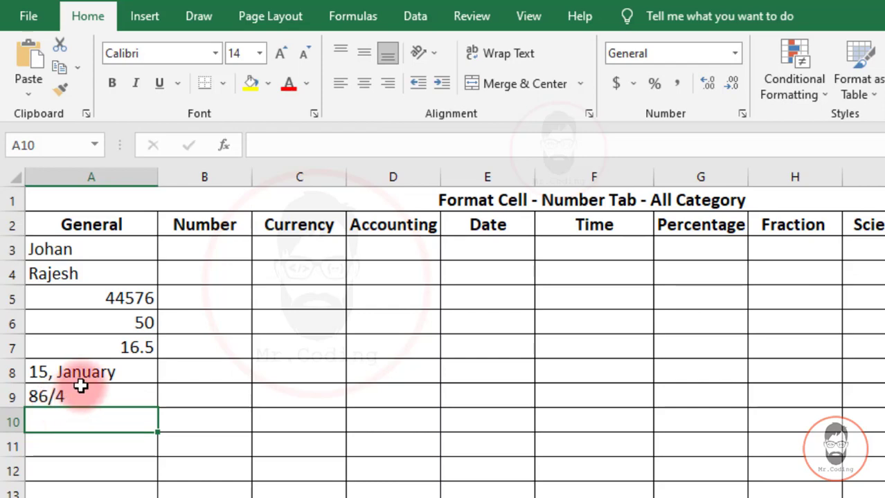
Fill B3:B13 under the Number heading with 5, 19, 19.7, 19.41, 3.21, -4000, 16532, -56, -3.21, 21 and -56000
text(5 19 19.7 19.41 3.21 -4000 16532 -56 -3.21 21 -56000)
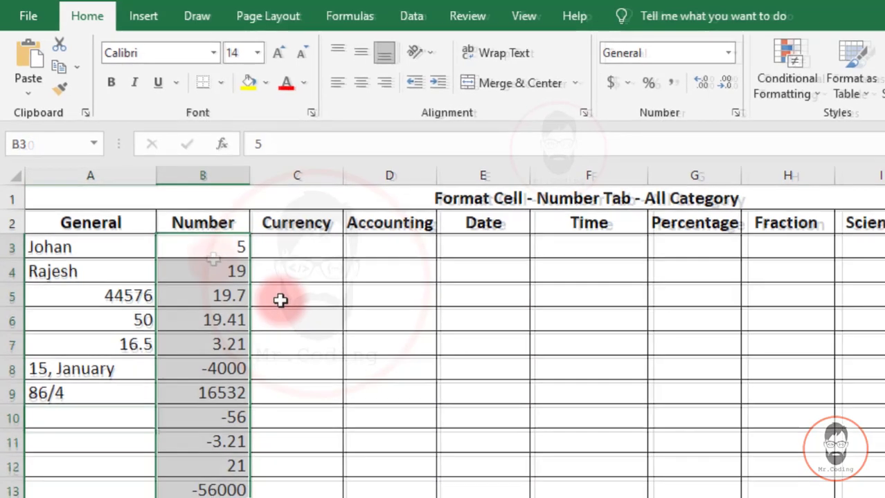
Look over the number formats available for cell B3 and close the list without choosing one
click(244, 251)
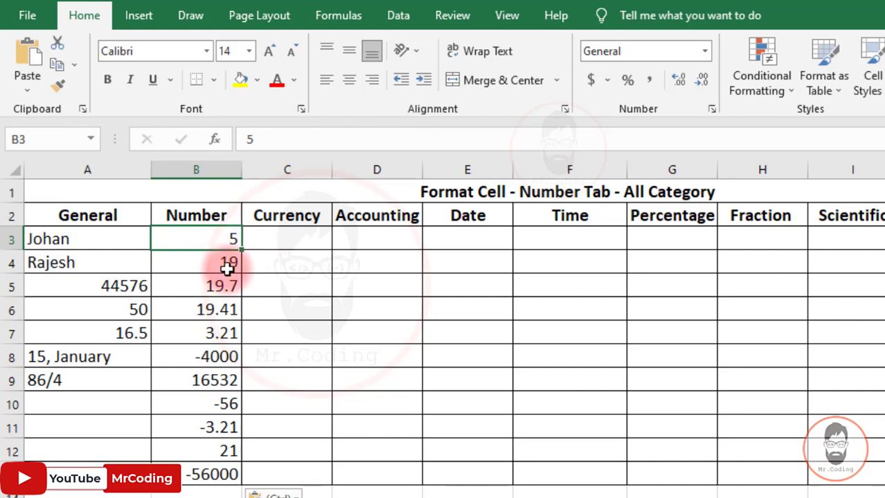
click(704, 51)
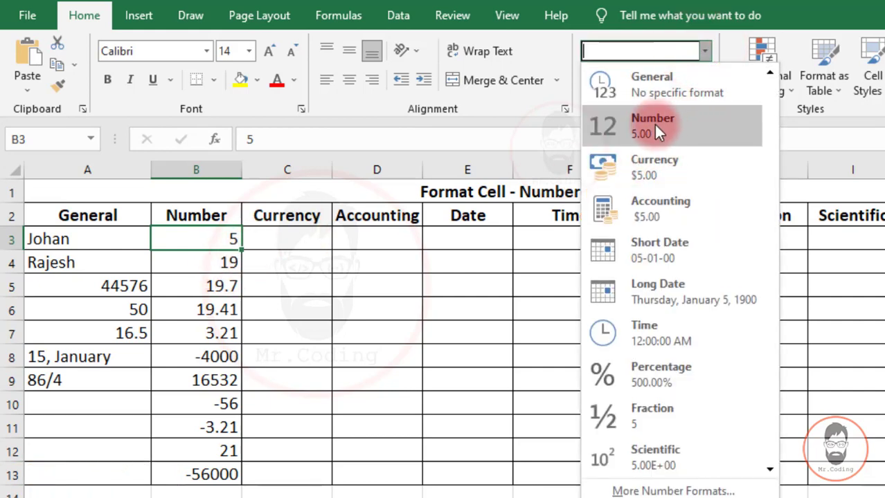
click(220, 239)
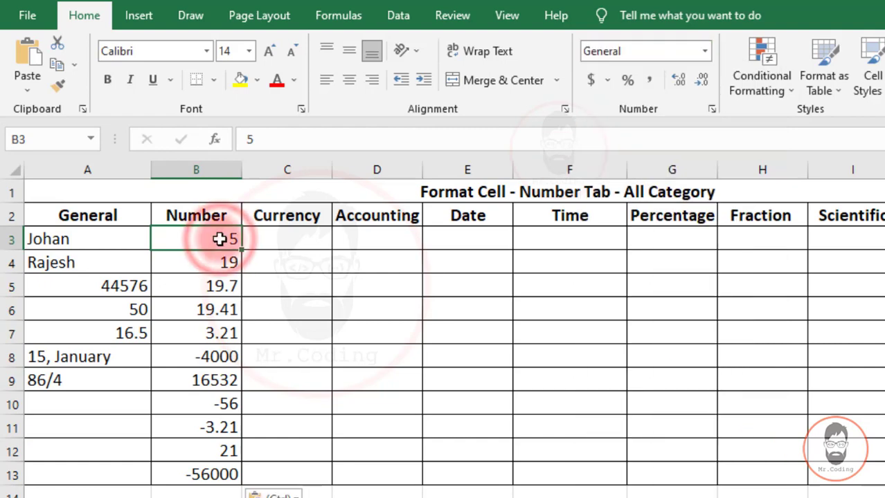
Format cell B3 with the Number category, trying fewer decimals in the preview before applying 2 decimal places
click(710, 109)
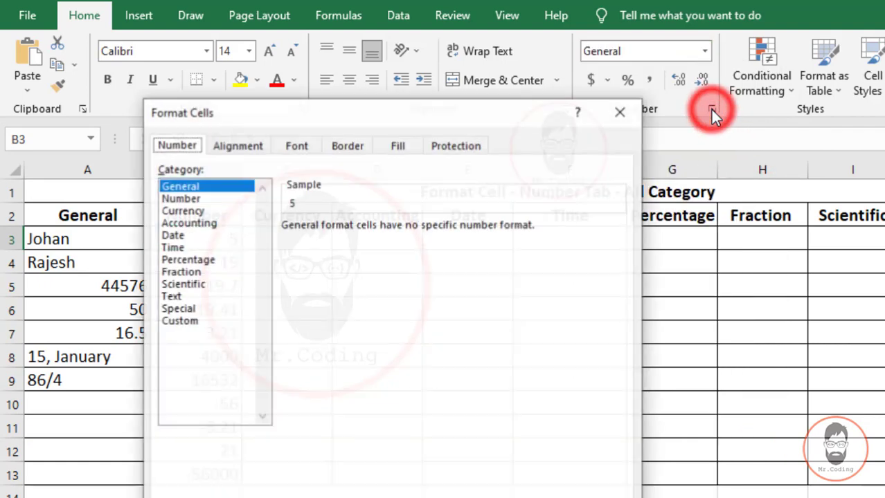
drag(473, 119, 765, 56)
click(473, 121)
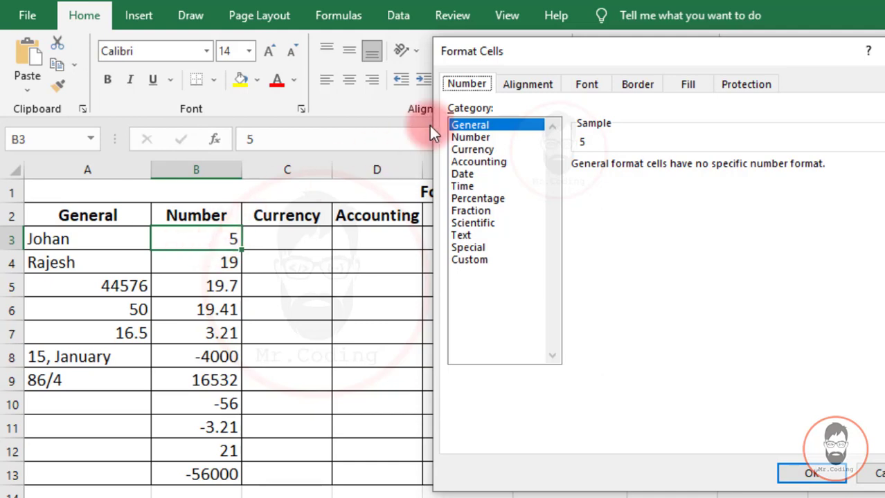
drag(516, 57, 377, 111)
click(333, 205)
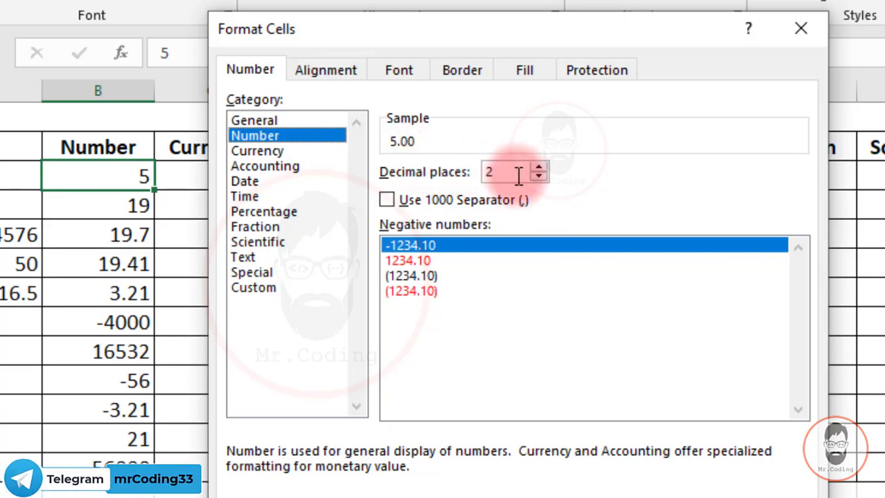
click(539, 175)
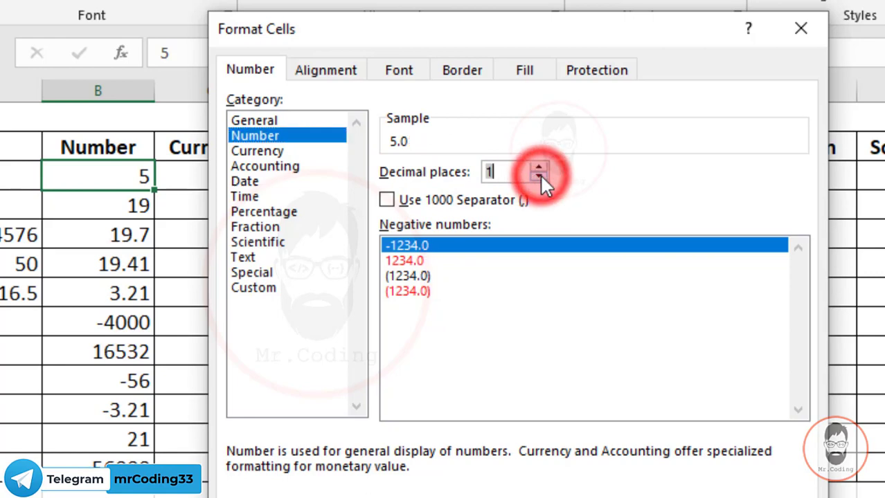
click(539, 175)
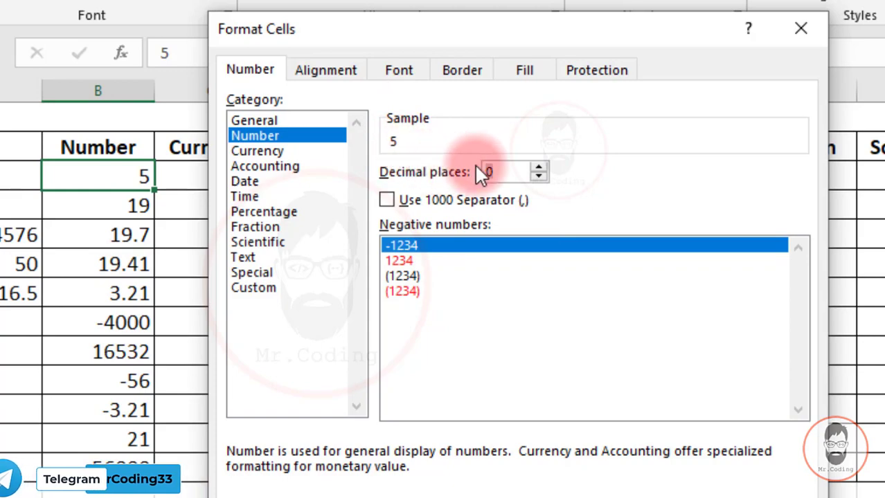
click(535, 168)
click(535, 168)
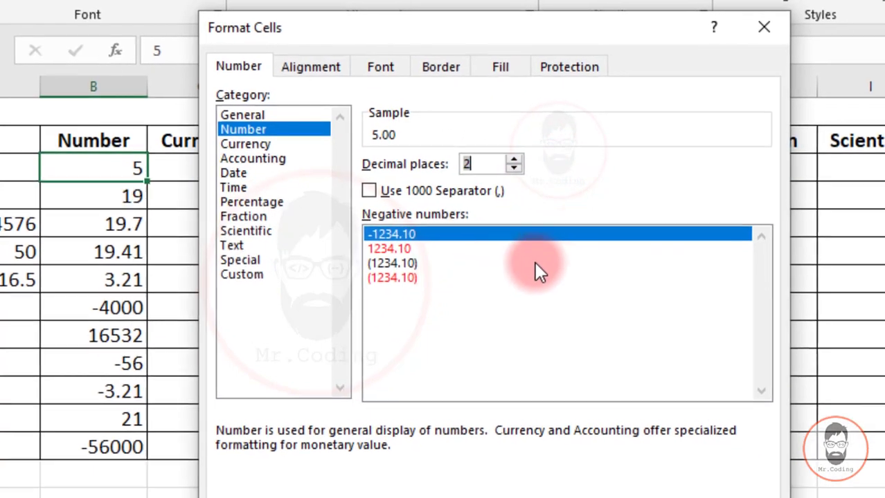
click(594, 483)
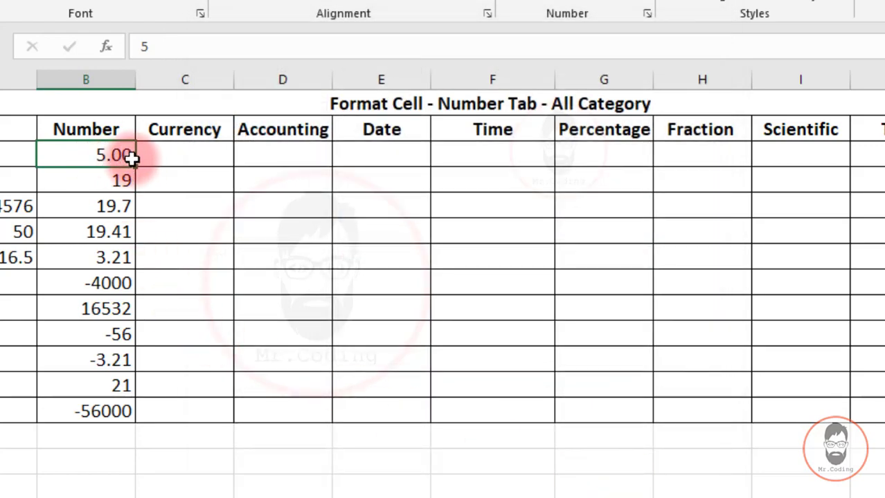
Set the number format of cell B4 to 1 decimal place
click(88, 199)
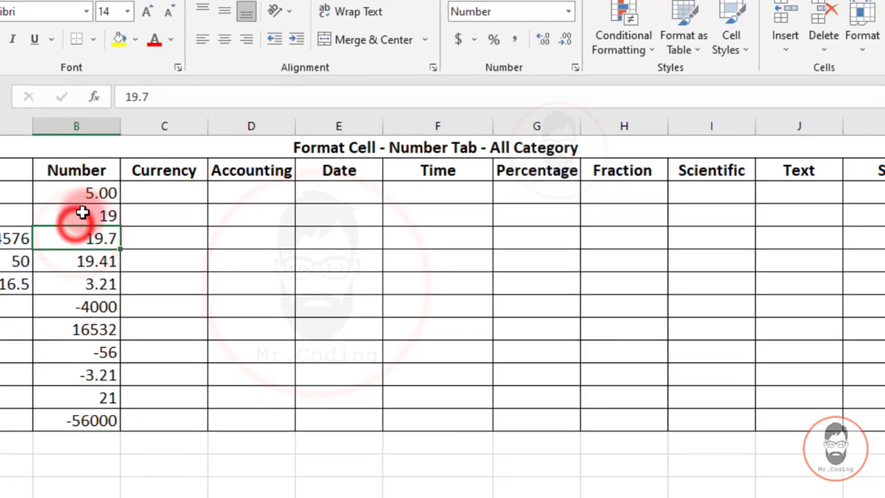
click(78, 208)
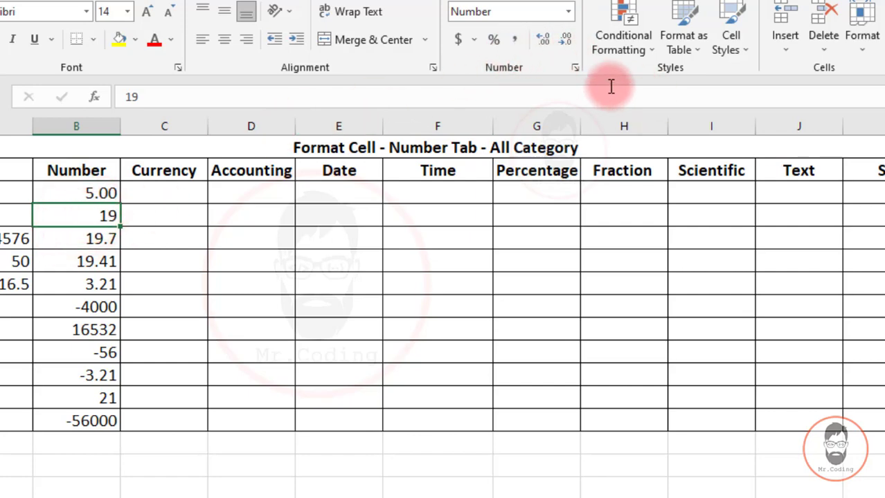
click(576, 68)
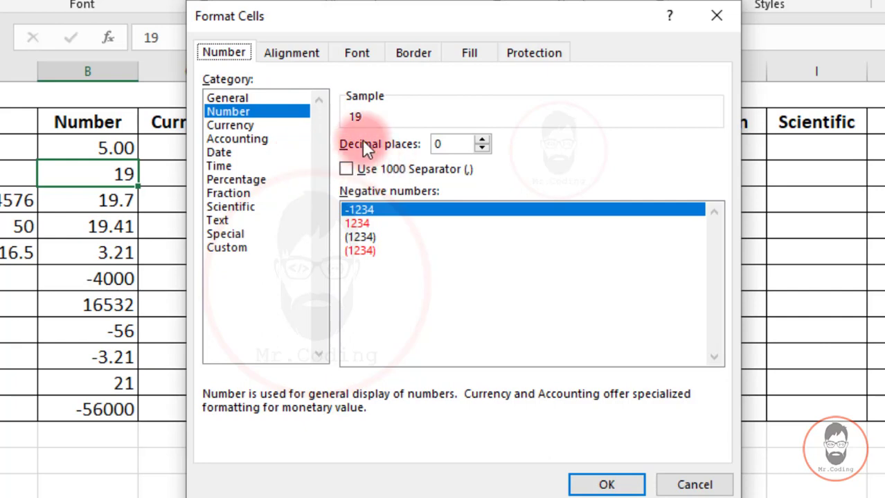
click(484, 140)
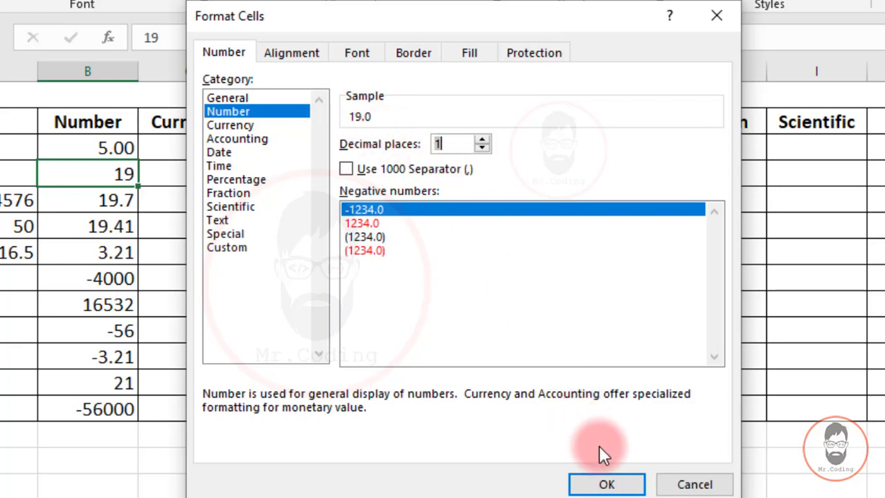
click(601, 480)
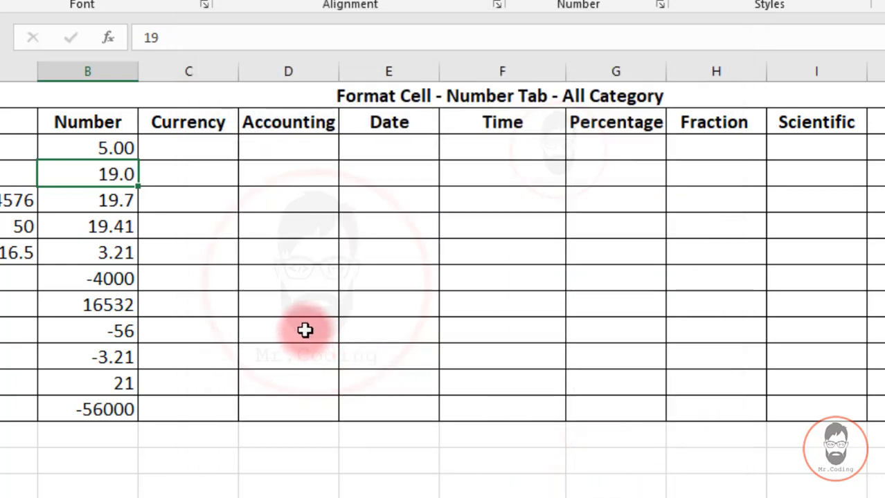
Format cells B5:B7 with the Number category using 2 decimal places
click(122, 200)
click(232, 253)
click(102, 200)
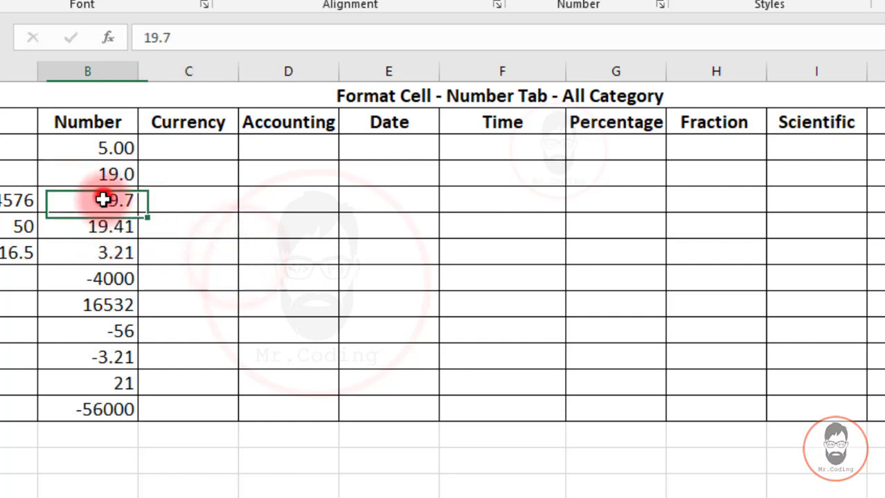
drag(102, 200, 81, 252)
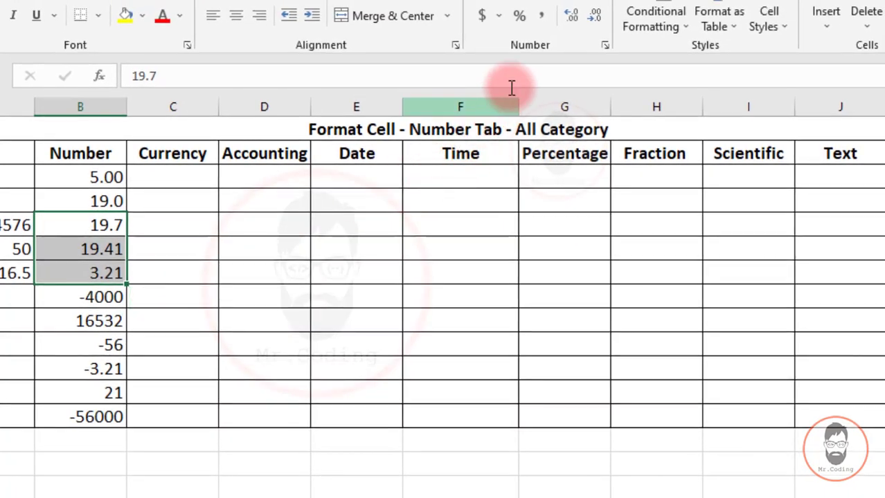
click(606, 45)
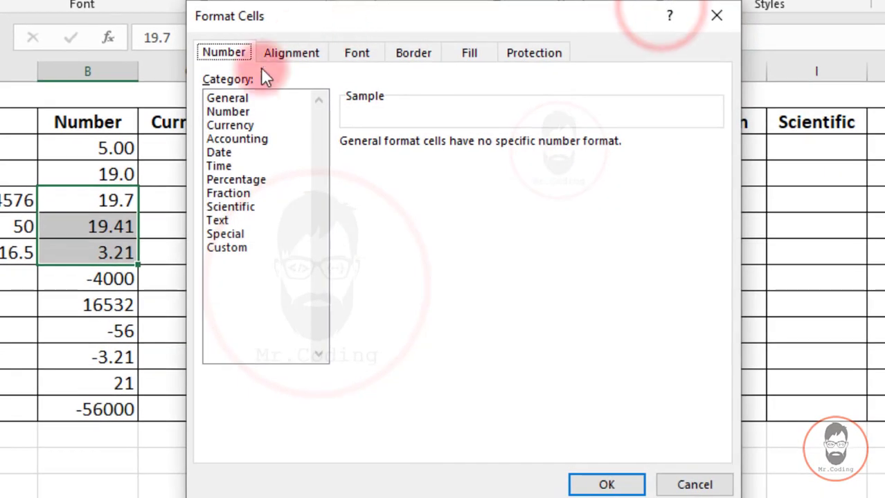
click(227, 111)
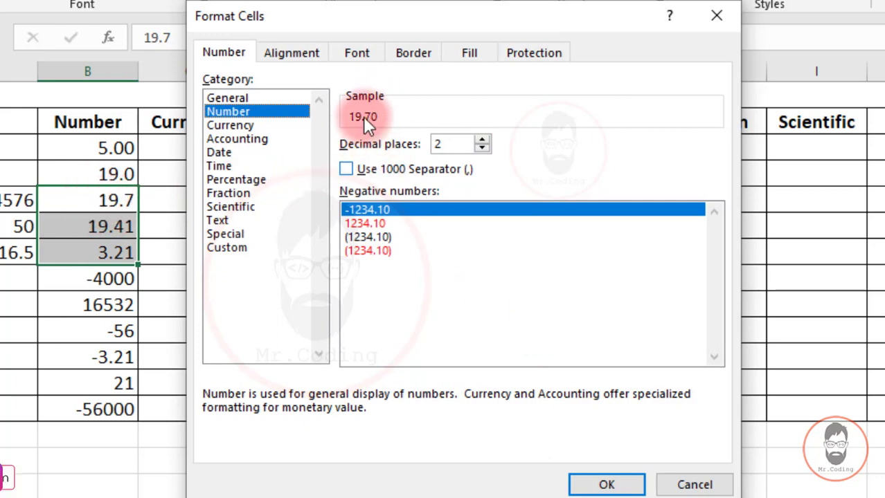
click(619, 484)
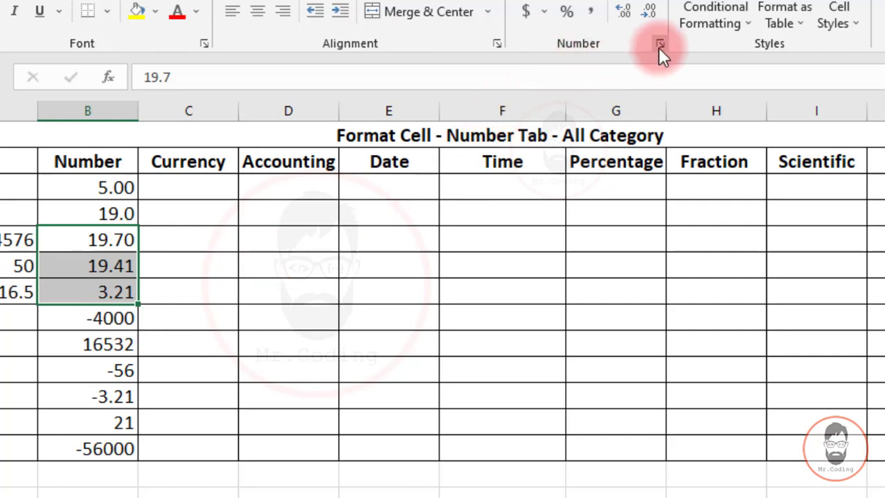
Reduce the number format of cells B5:B7 to 0 decimal places
click(659, 44)
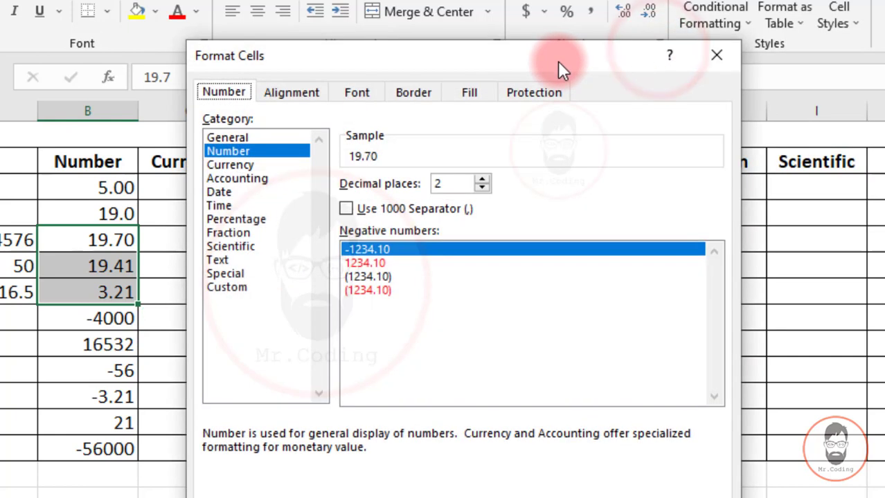
click(481, 188)
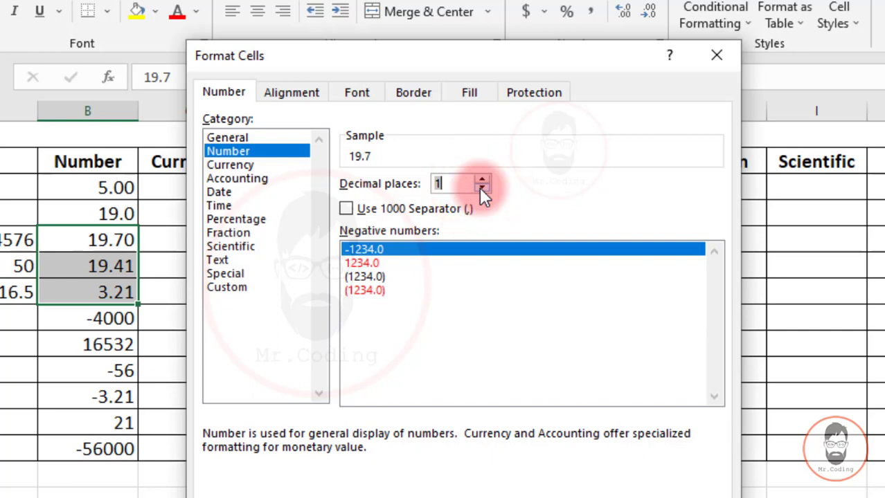
click(479, 188)
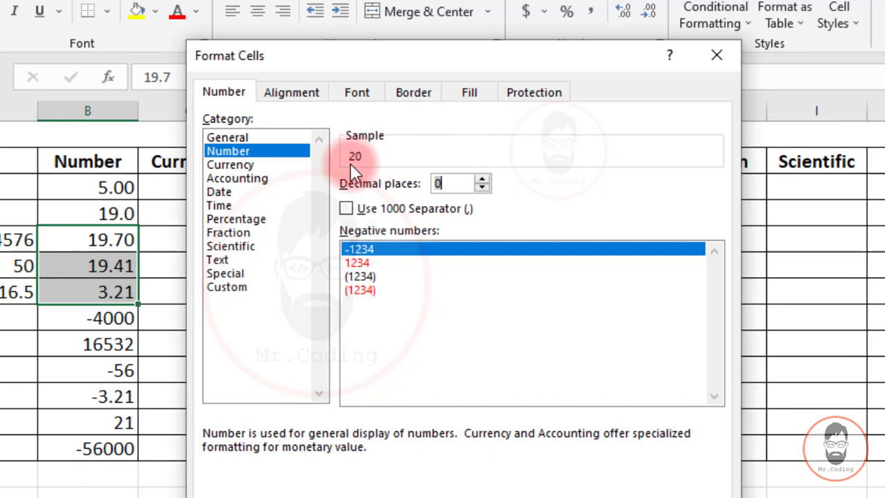
click(483, 179)
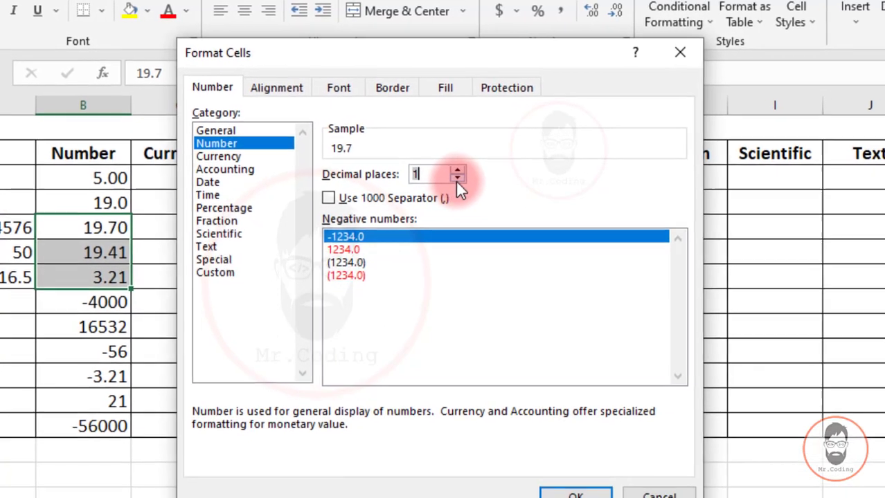
click(481, 188)
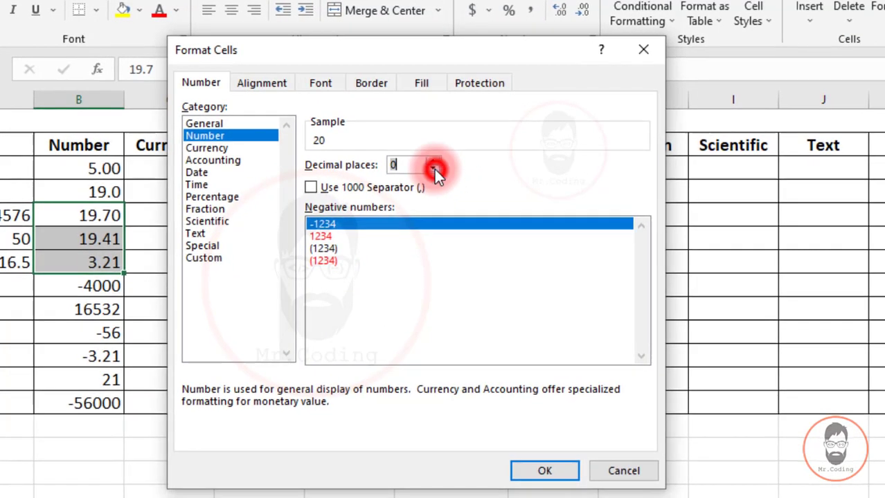
click(547, 471)
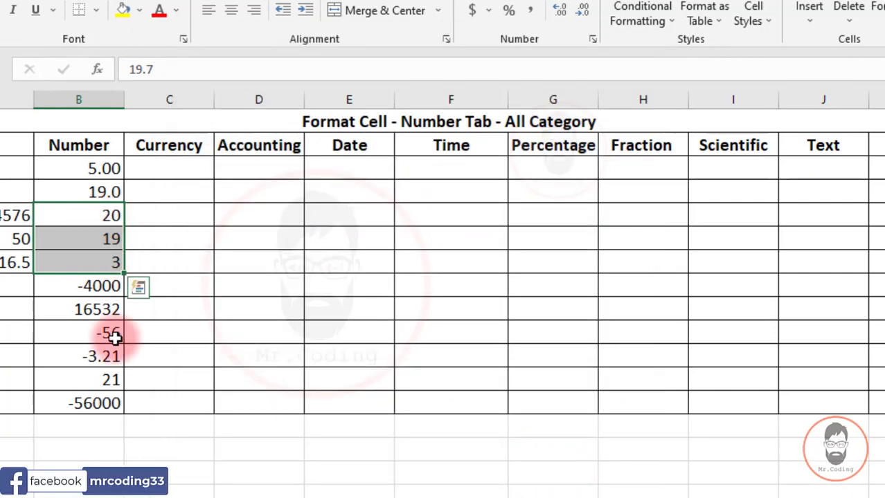
Format the whole Number column range B3:B13 with the Number category and 2 decimal places
drag(113, 170, 119, 403)
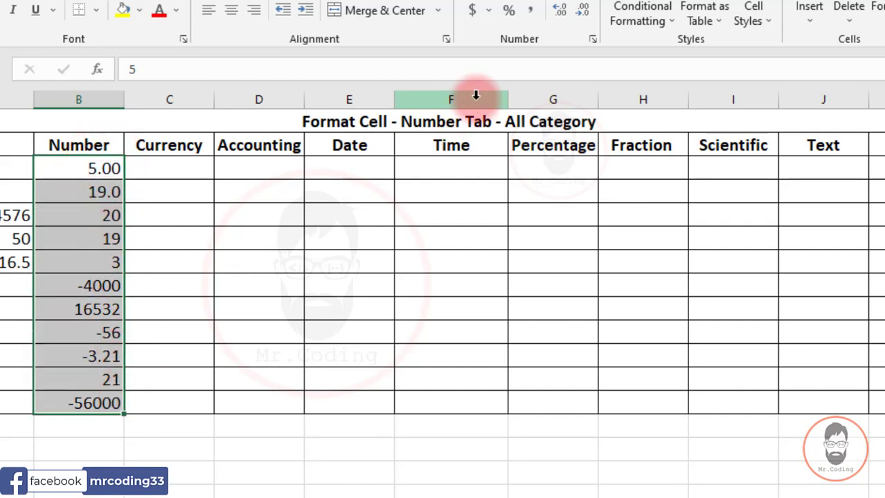
click(592, 39)
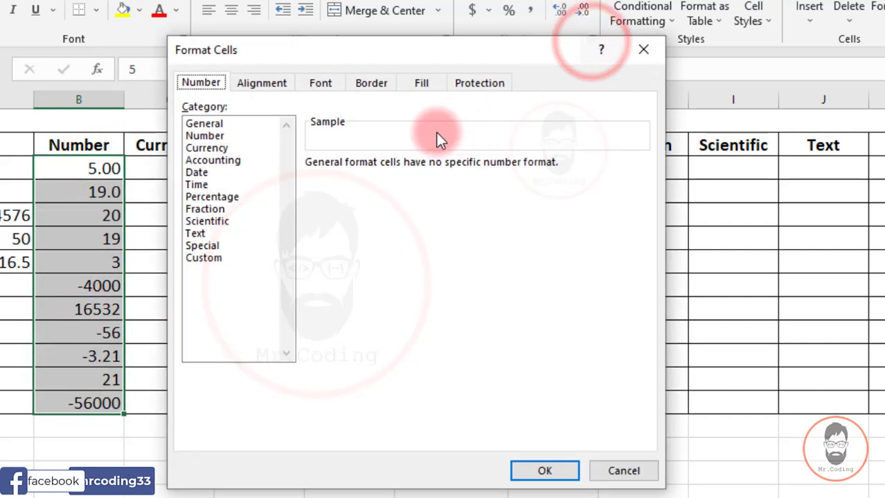
click(218, 136)
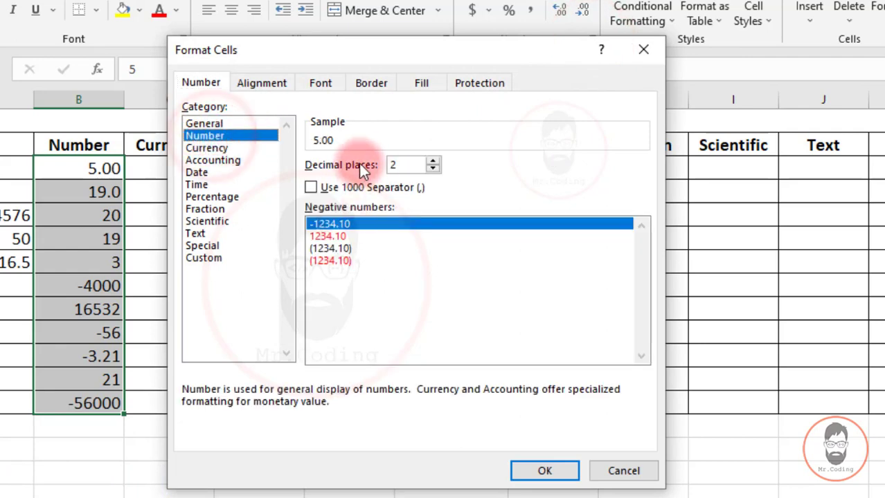
click(545, 472)
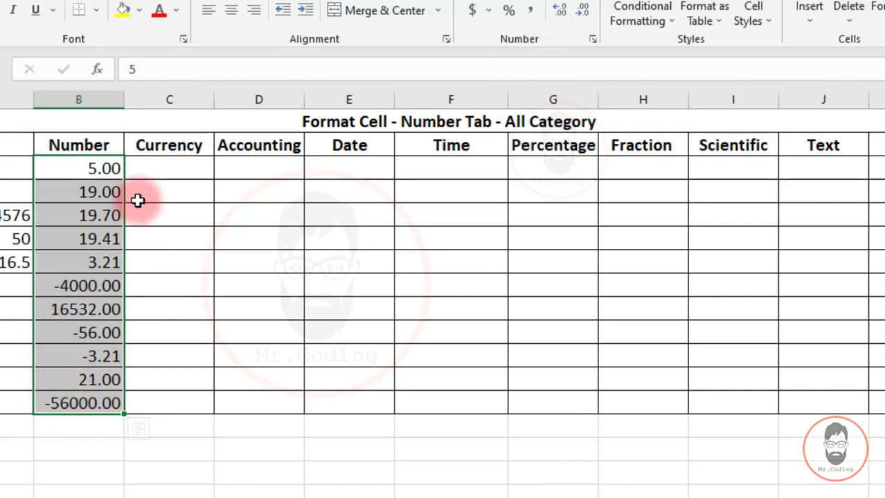
Turn on the 1000 separator in the number format of B3:B13
click(593, 40)
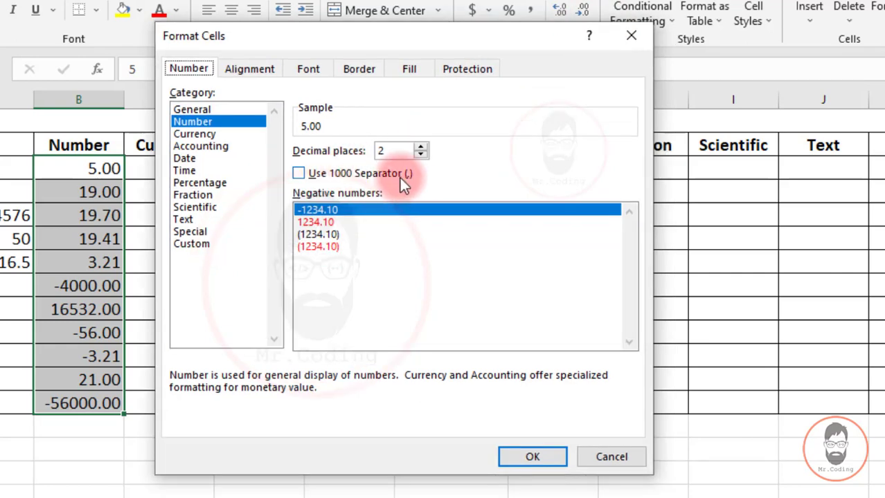
click(302, 173)
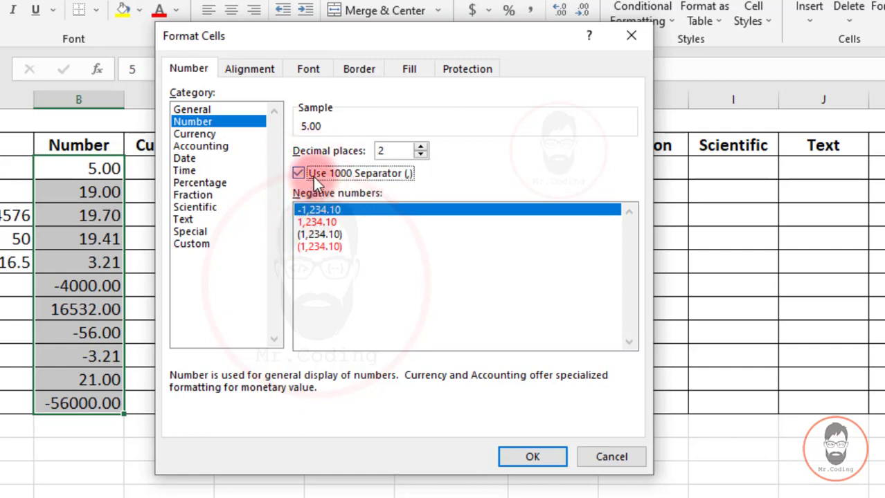
click(532, 459)
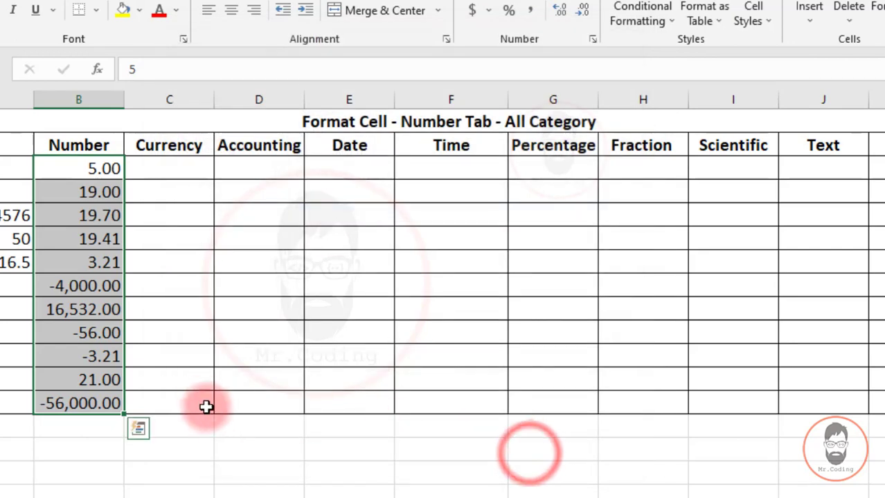
Replace the value in cell B12 of the Number column with 156892
click(104, 333)
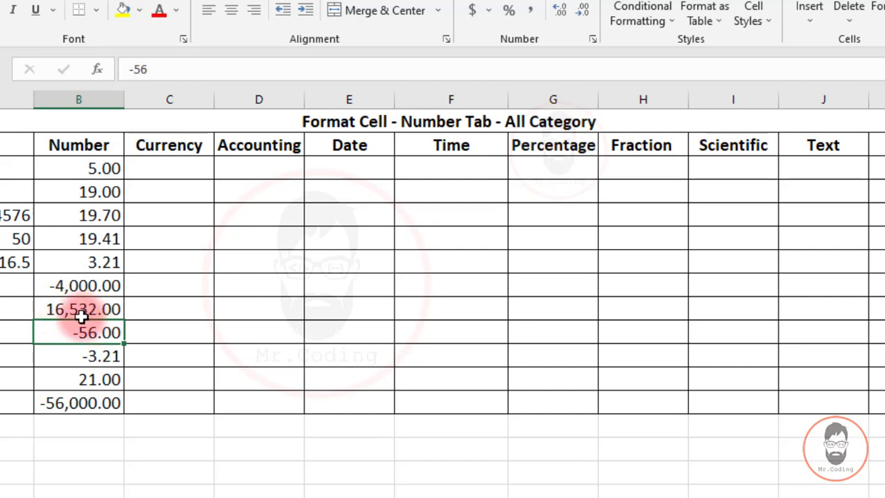
click(65, 382)
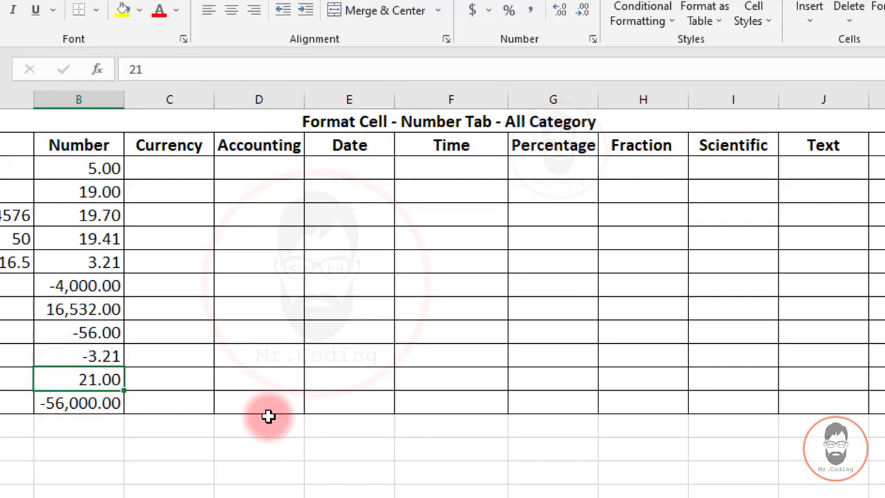
text(156)
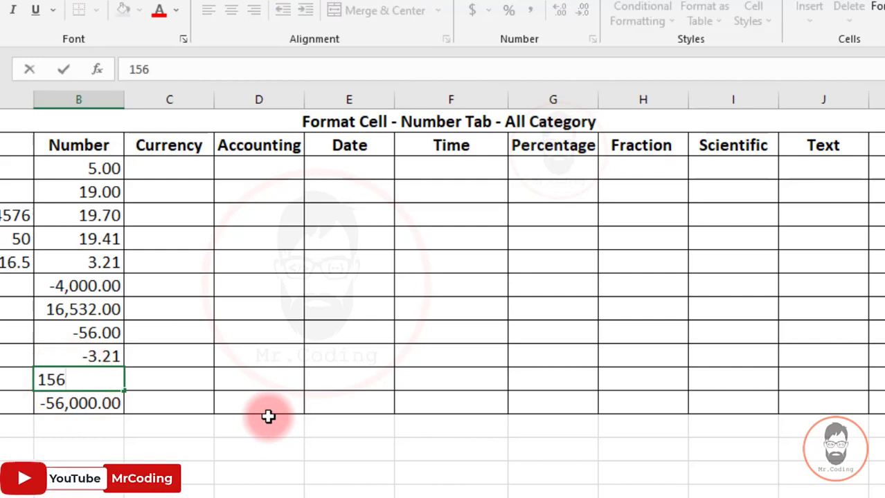
text(892)
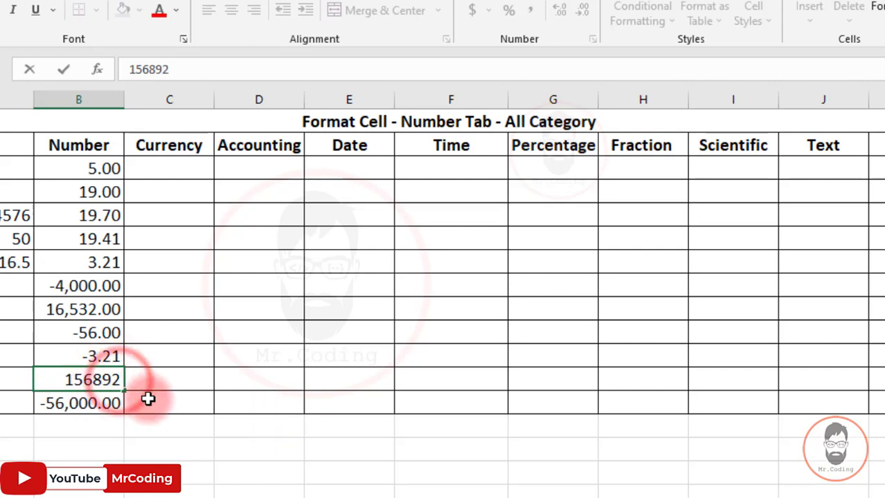
key(Return)
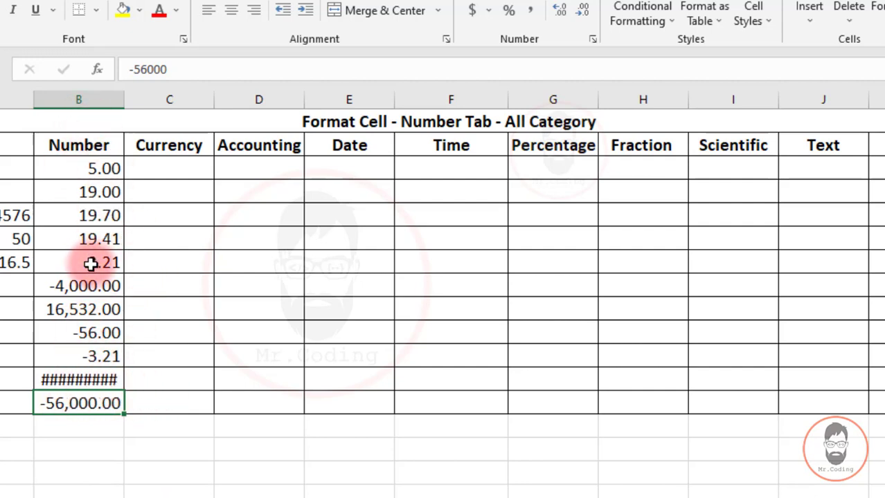
Widen the Number column to fit its longest value and change cell B12 to 1568921
drag(124, 100, 146, 99)
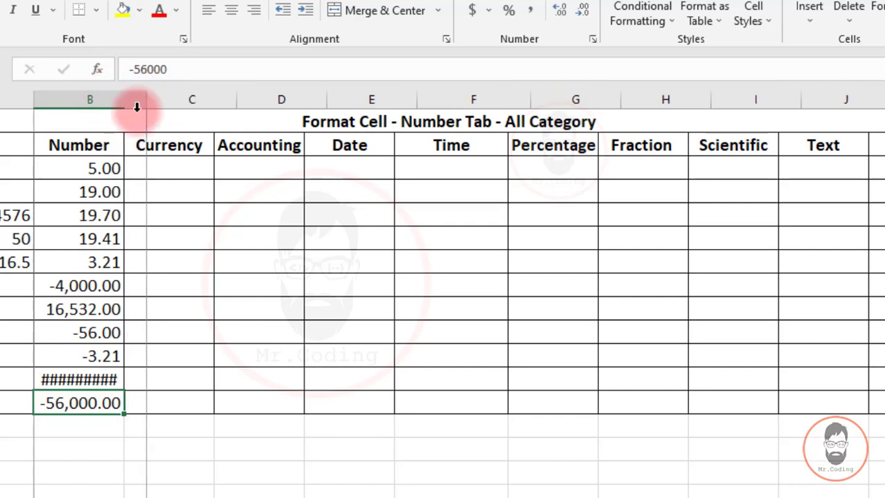
click(116, 380)
double_click(135, 380)
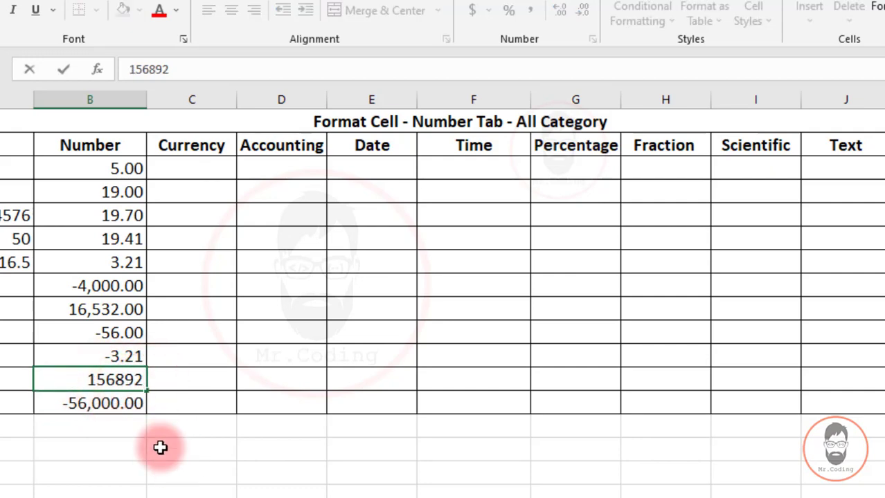
key(Return)
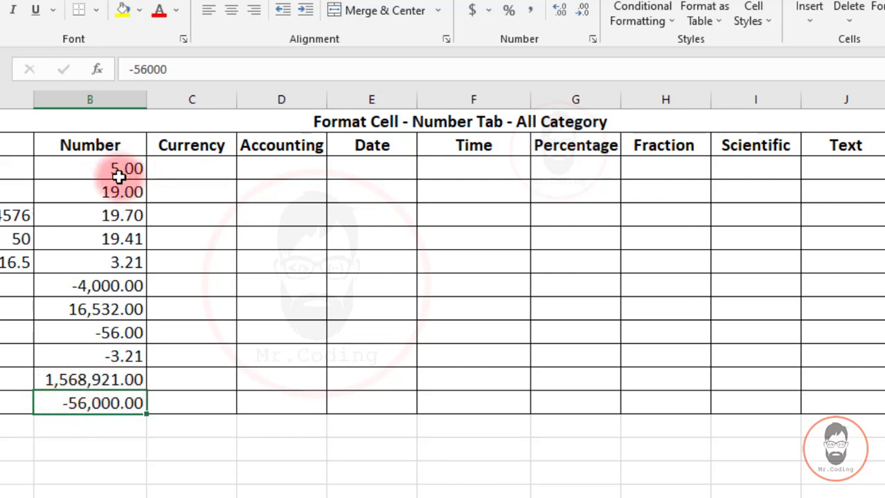
Turn off the 1000 separator in the number format of B3:B13
drag(113, 165, 102, 392)
click(593, 39)
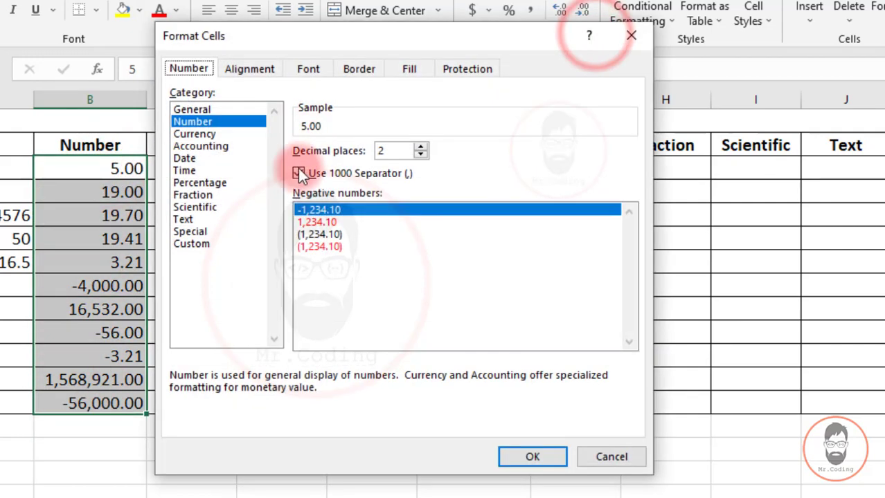
click(339, 175)
click(533, 457)
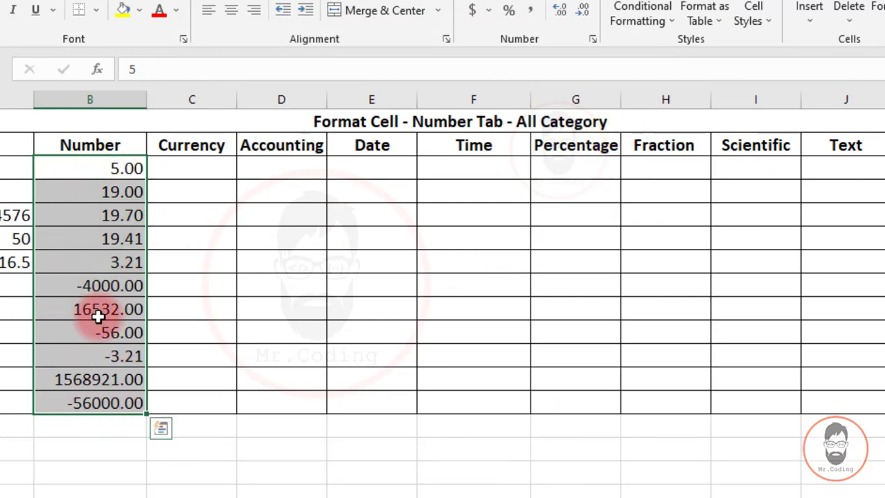
Set the negative number style of B3:B13 to red without a minus sign
click(592, 39)
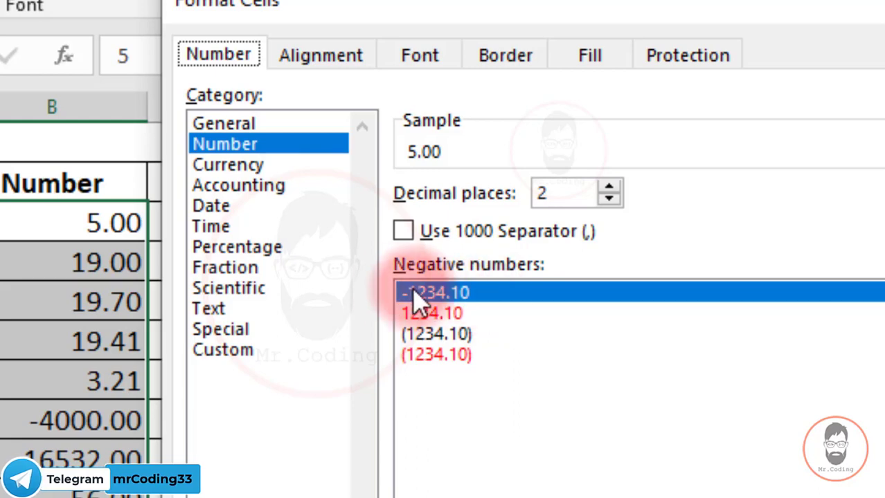
click(458, 313)
click(463, 293)
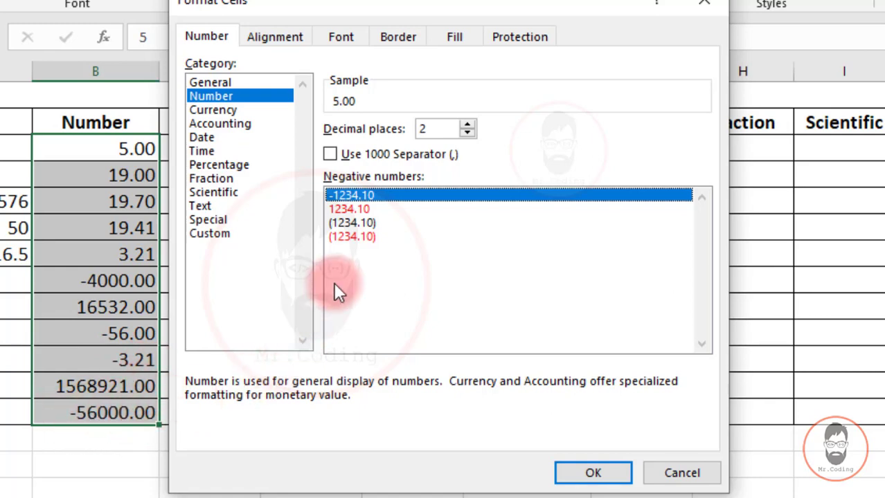
click(403, 208)
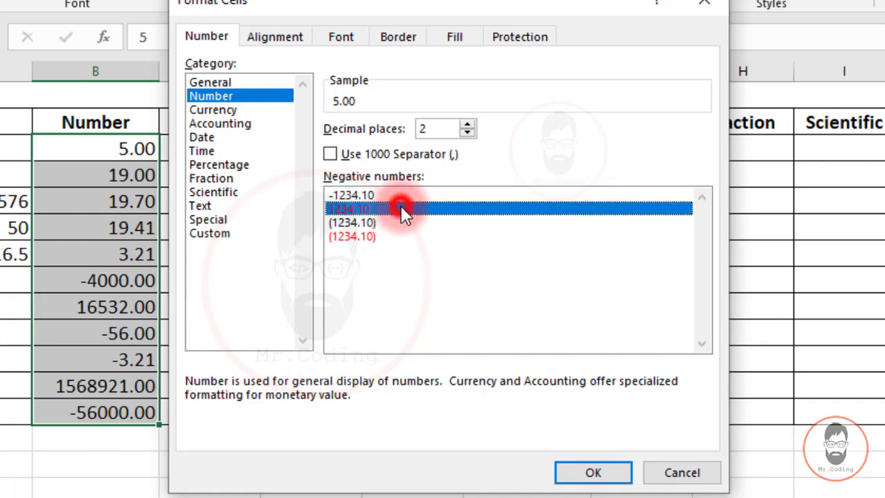
click(593, 474)
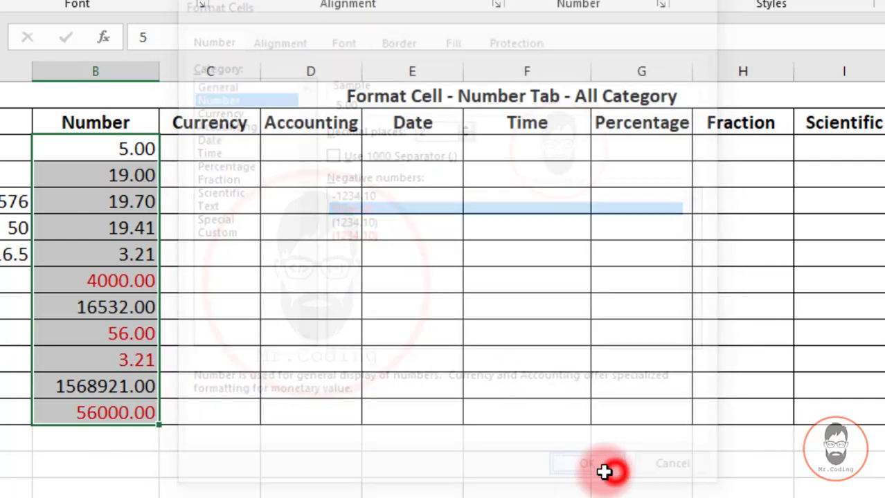
click(218, 336)
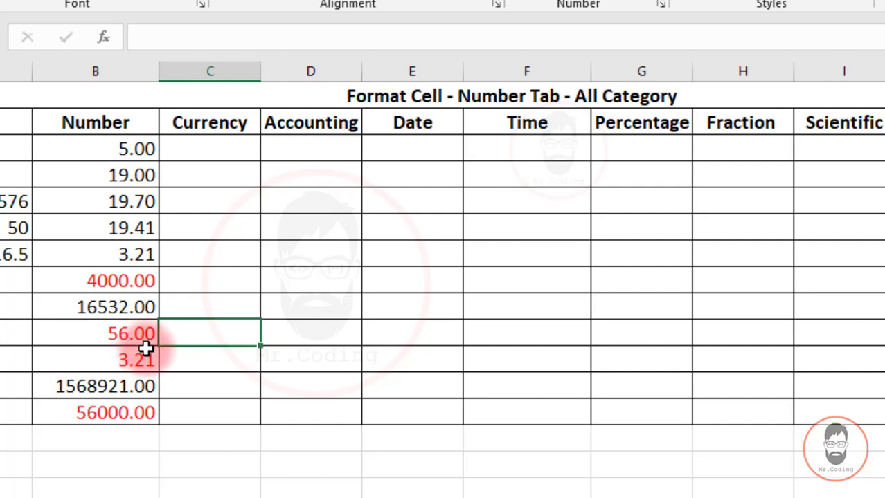
Replace the value in cell B8 of the Number column with 500
click(124, 285)
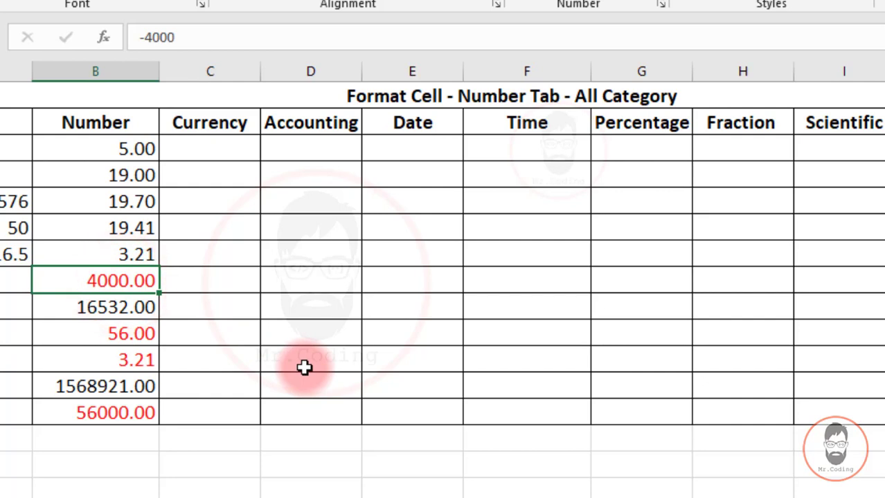
text(500)
key(Return)
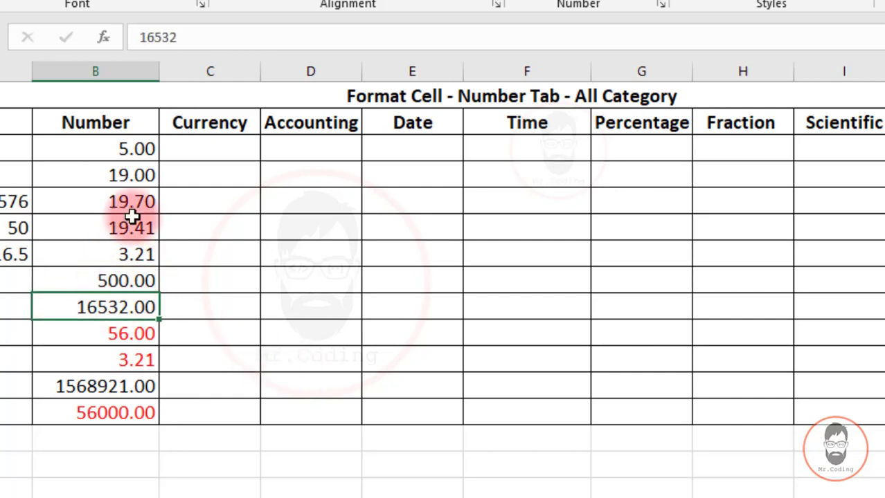
Replace the value in cell B8 of the Number column with -63 and reselect the cell
click(127, 277)
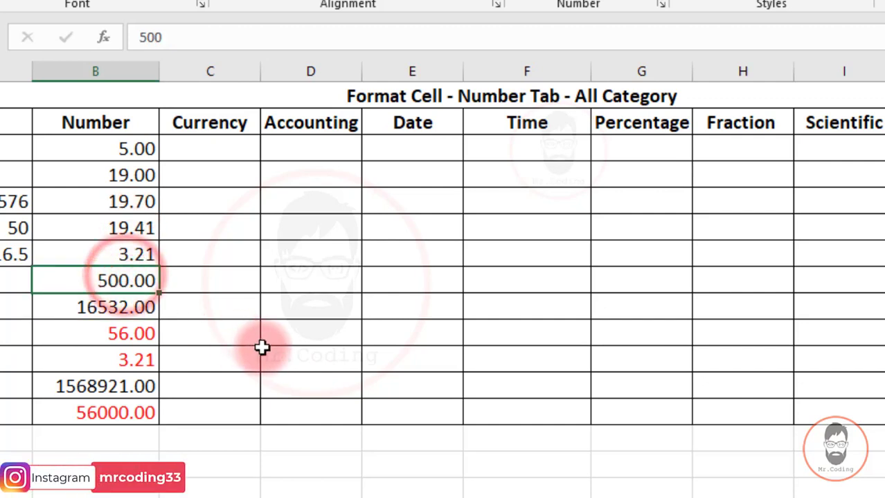
text(-63)
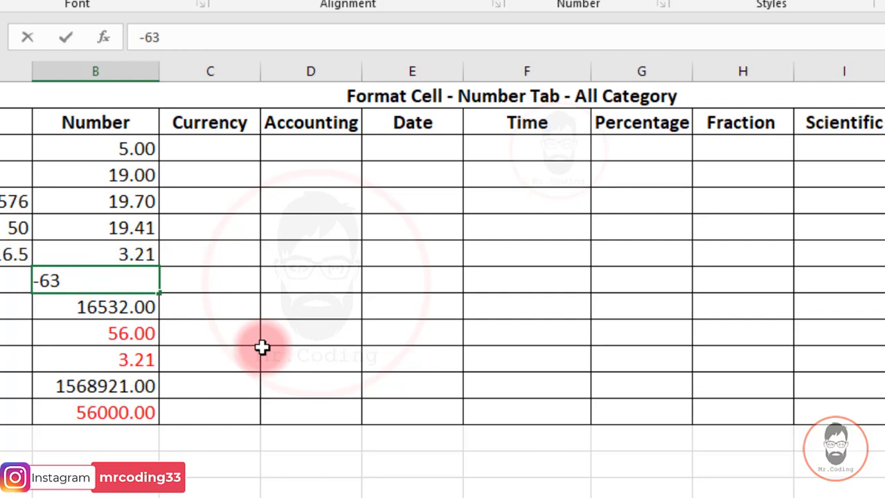
key(Return)
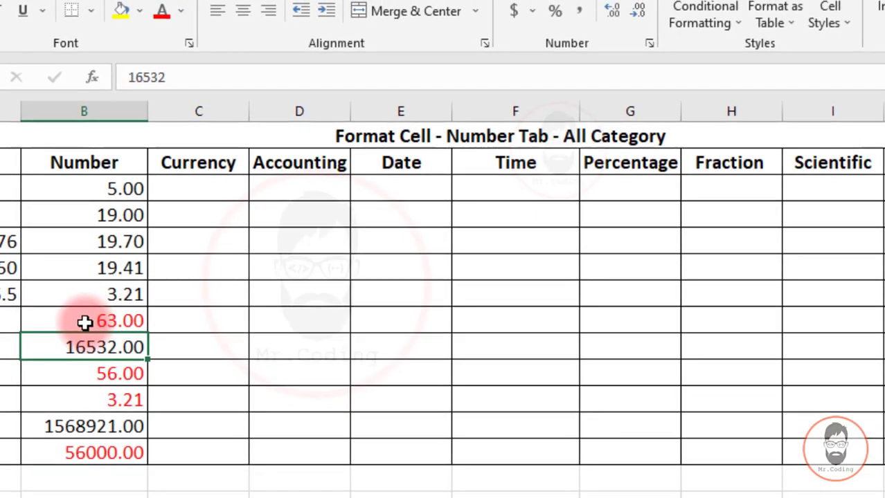
click(84, 323)
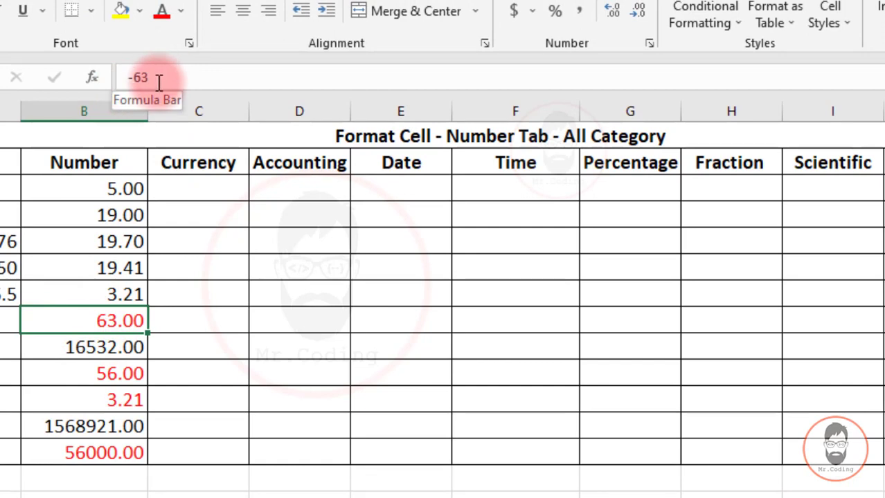
Set the negative number style of B3:B13 to black with parentheses, then select cell B8
drag(92, 187, 101, 451)
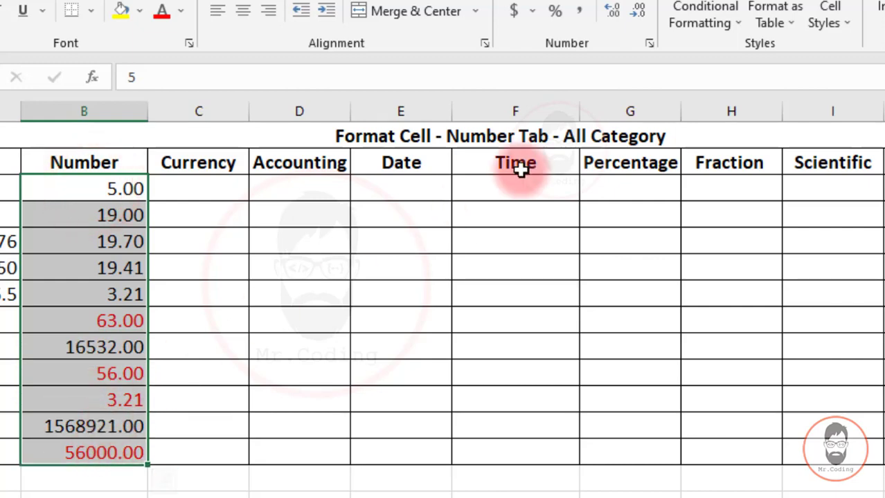
click(649, 43)
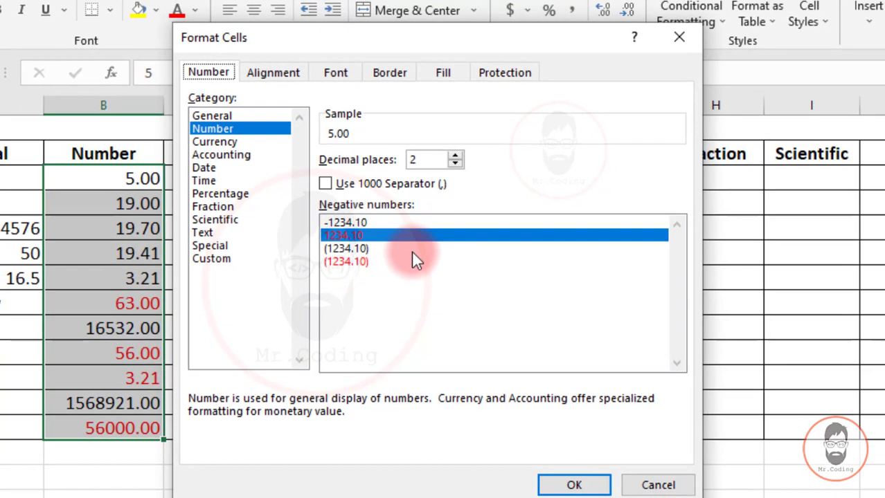
click(391, 249)
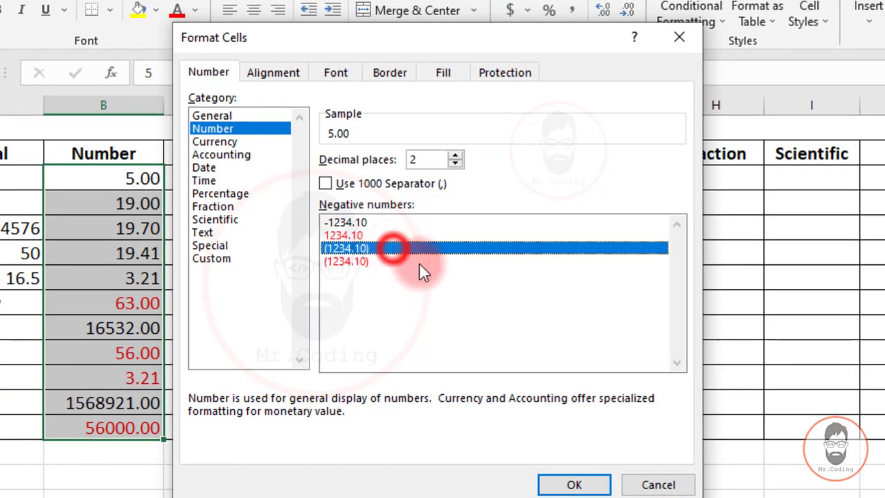
click(577, 485)
click(131, 305)
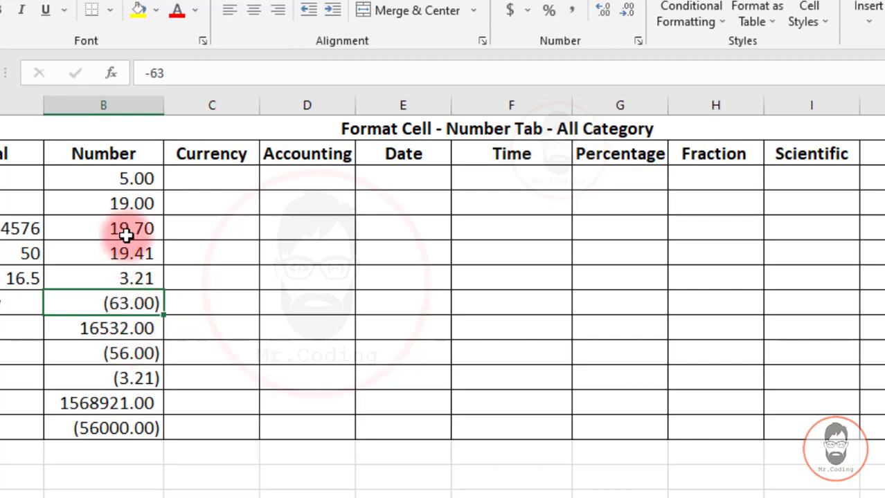
Set the negative number style of B3:B13 to red with parentheses, then select cell B8
drag(118, 181, 118, 428)
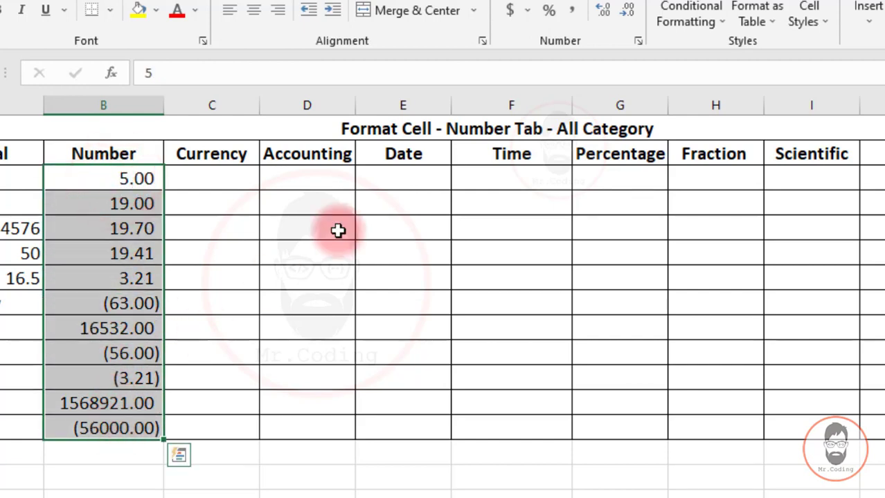
click(638, 40)
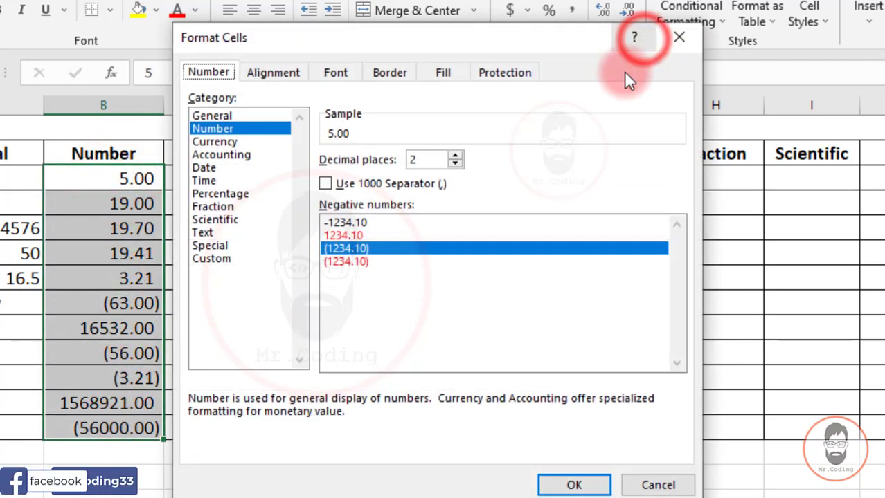
click(373, 262)
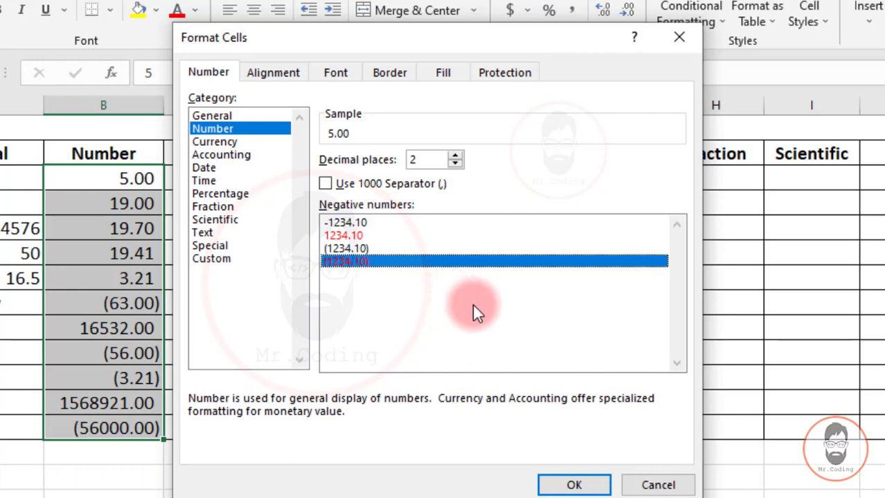
click(574, 486)
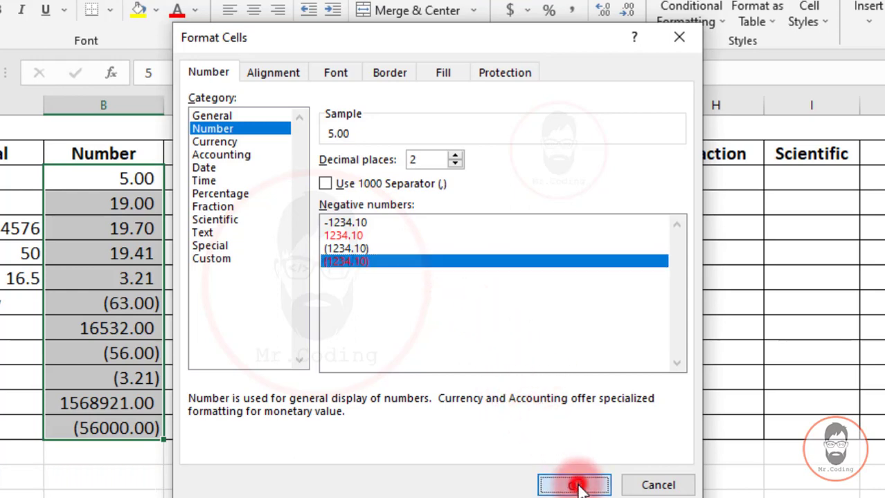
click(137, 307)
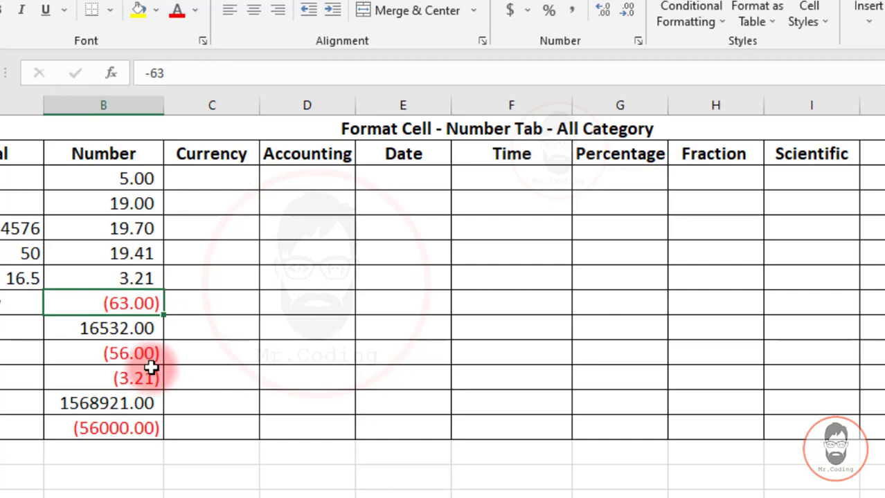
Clear cell B10 of the Number column and enter 100 in it
click(131, 350)
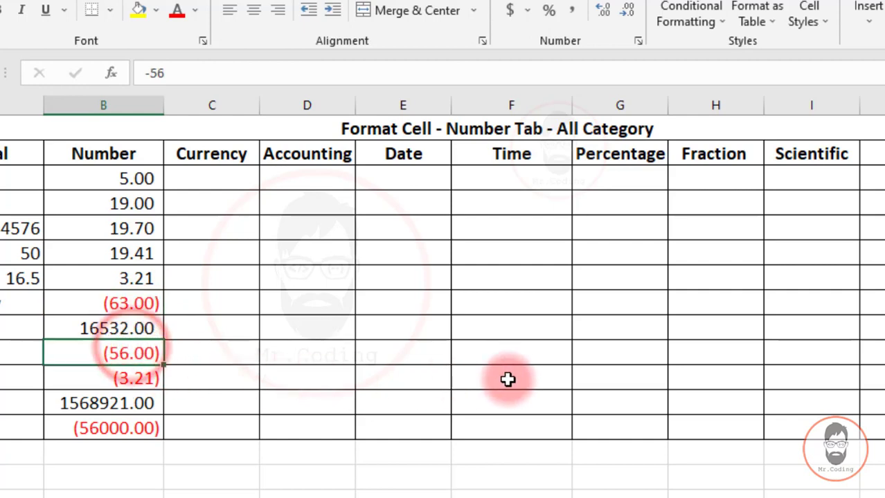
key(Delete)
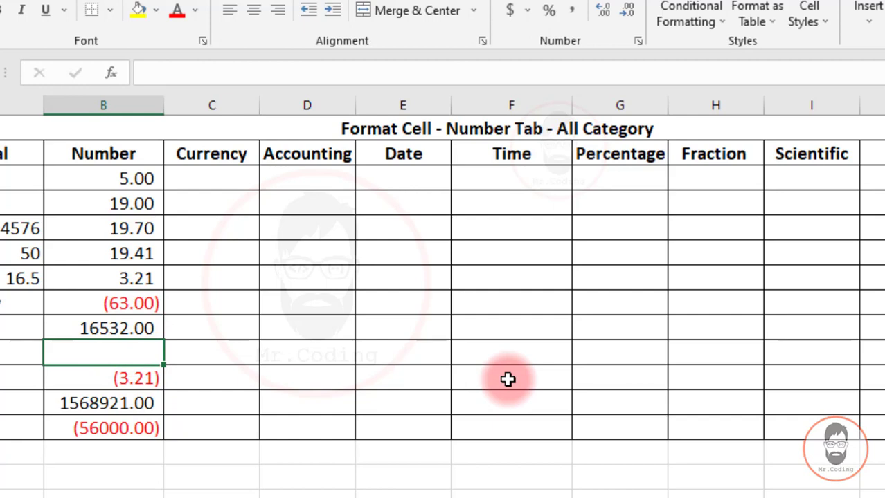
text(100)
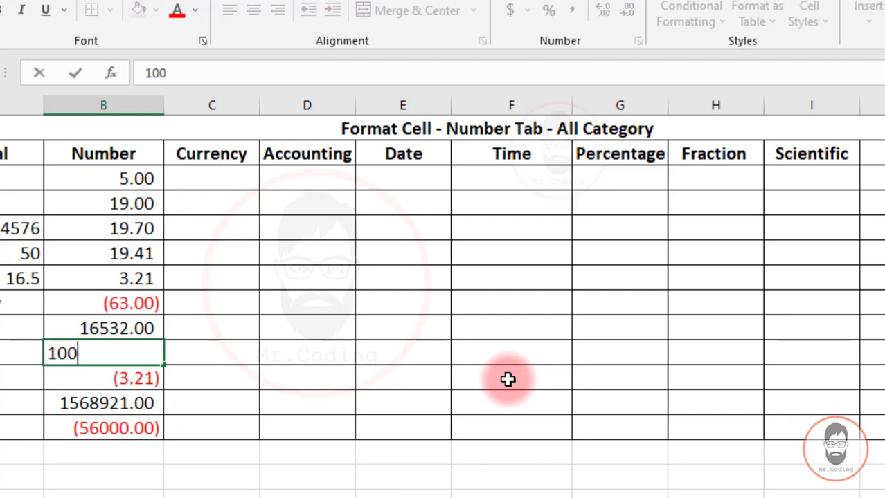
key(Return)
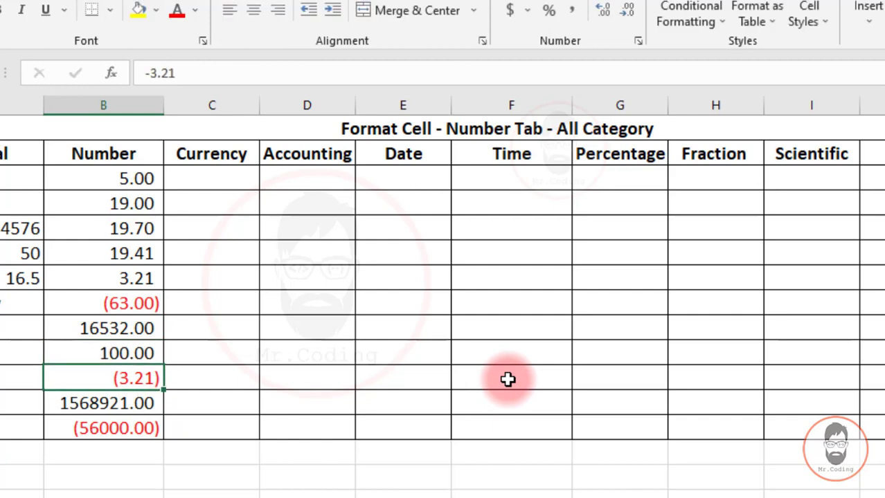
Replace the value in cell B10 of the Number column with -100
key(Up)
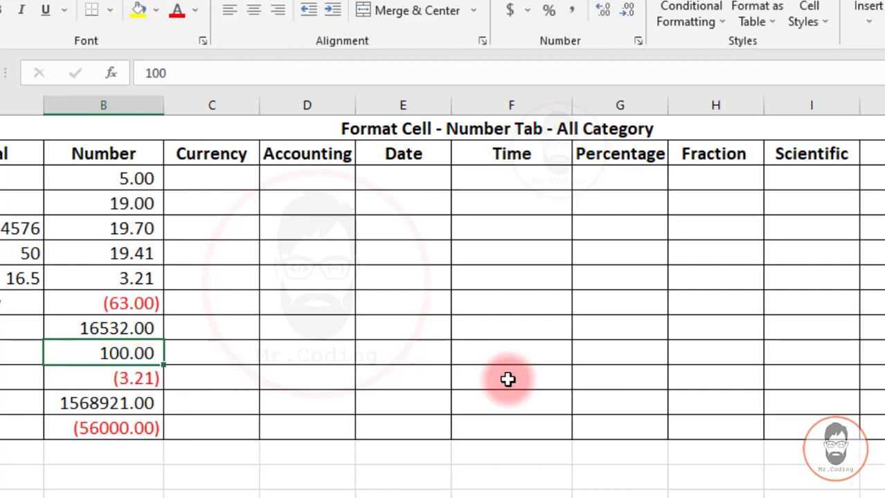
text(-100)
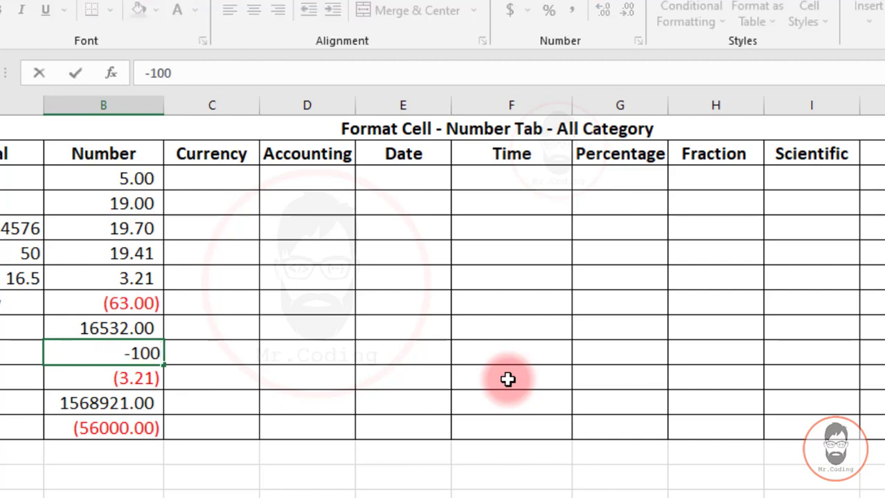
key(Return)
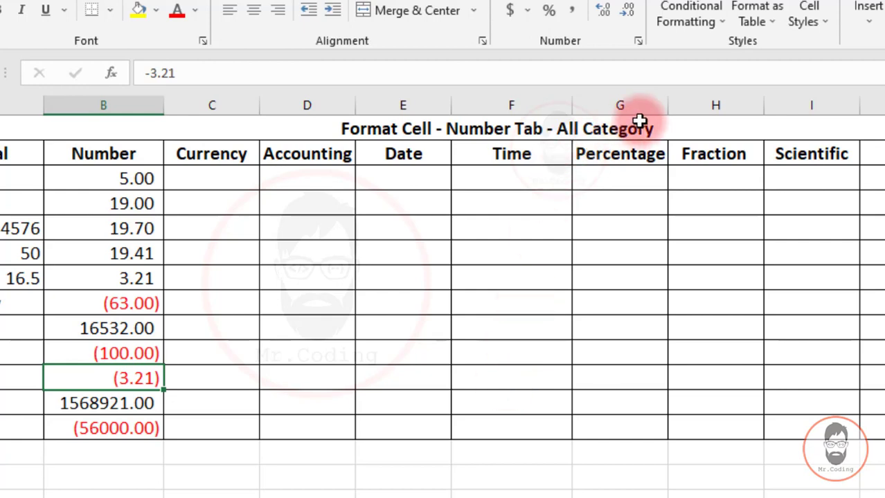
drag(141, 177, 128, 428)
click(639, 40)
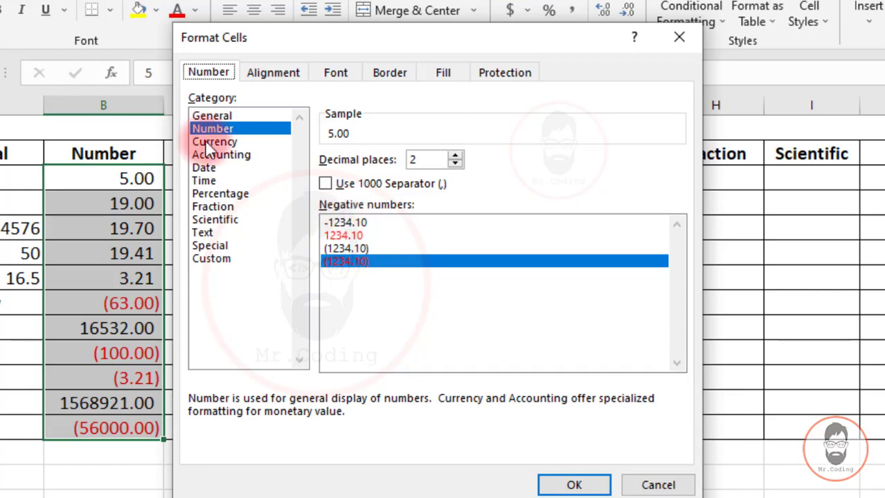
click(658, 486)
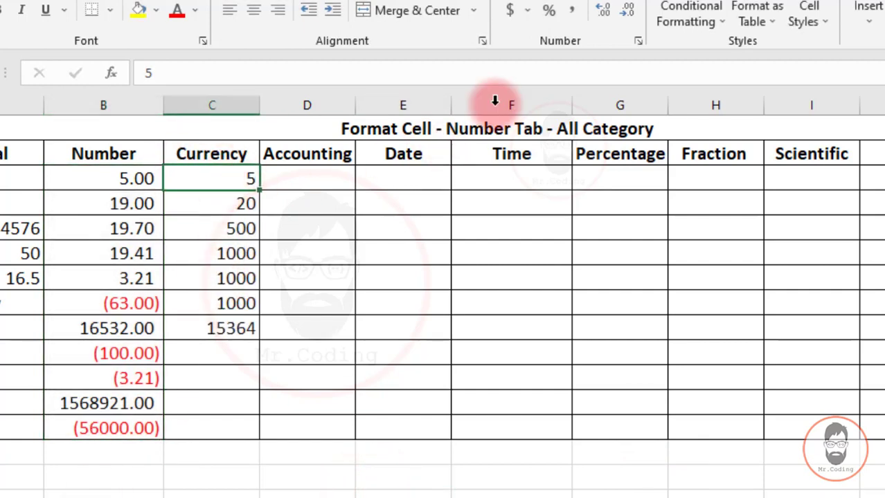
Format cell C3 in the Currency column as Currency with the $ symbol and 2 decimal places
click(637, 39)
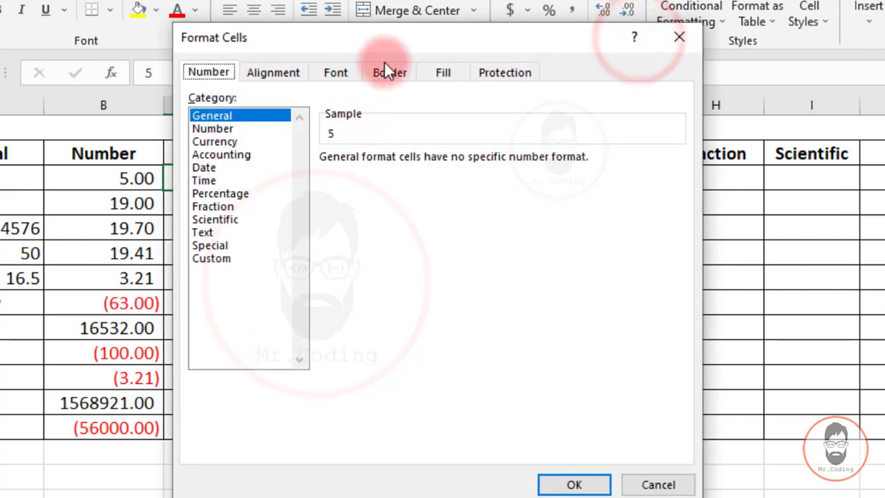
drag(412, 45, 519, 76)
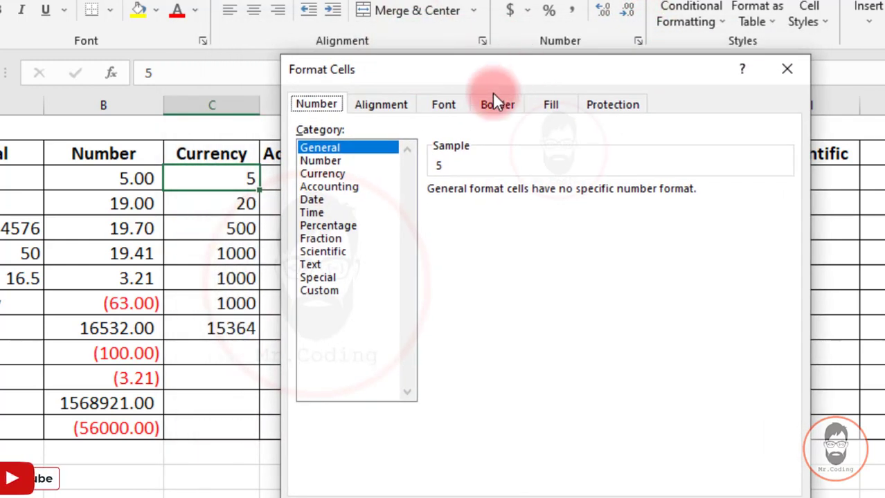
click(320, 175)
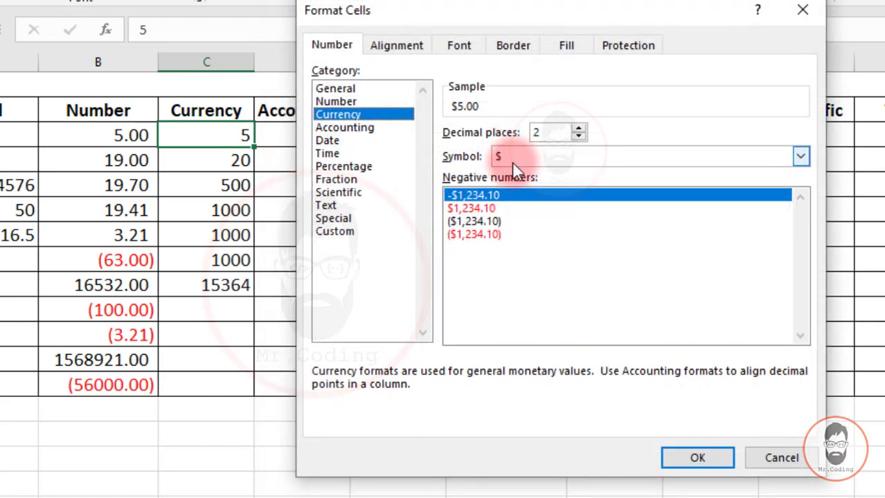
click(689, 452)
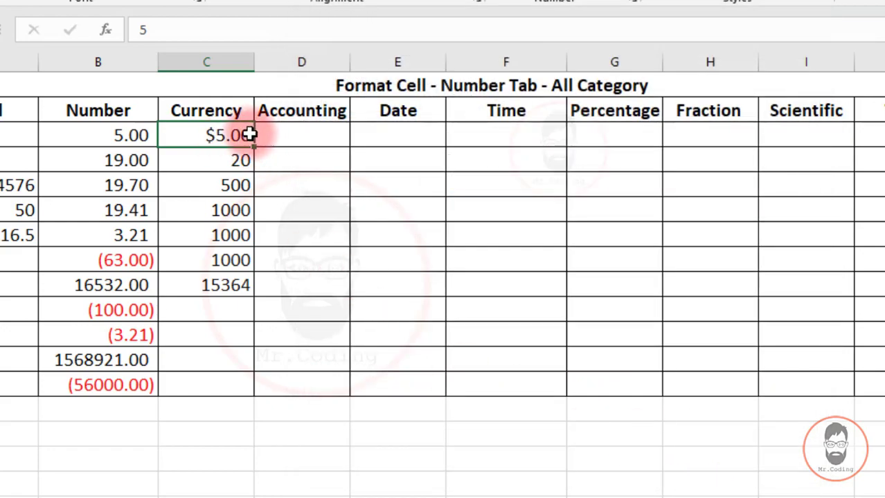
Select cells C3:C9 and choose the Currency category with the $ symbol in their cell format settings
drag(192, 134, 200, 266)
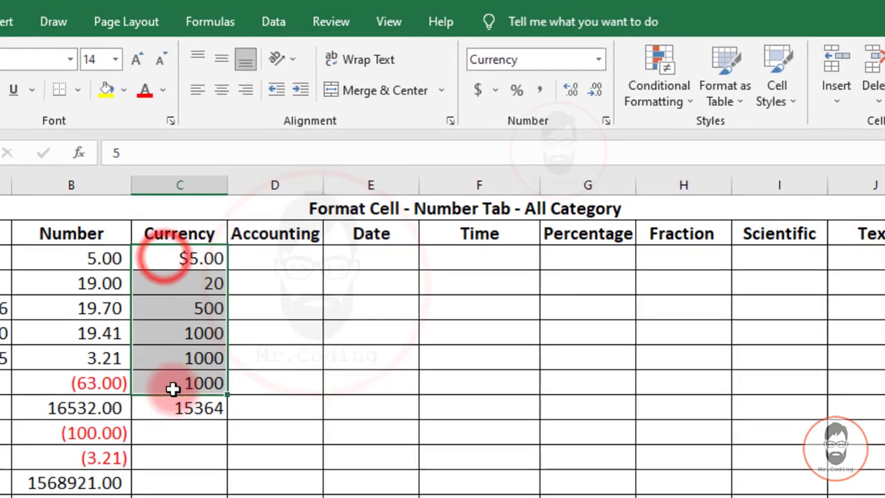
drag(172, 390, 174, 403)
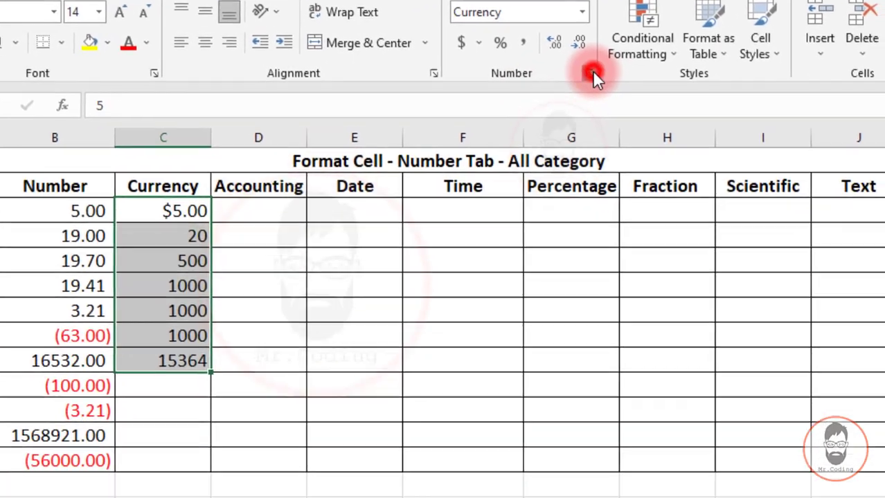
click(592, 72)
click(280, 140)
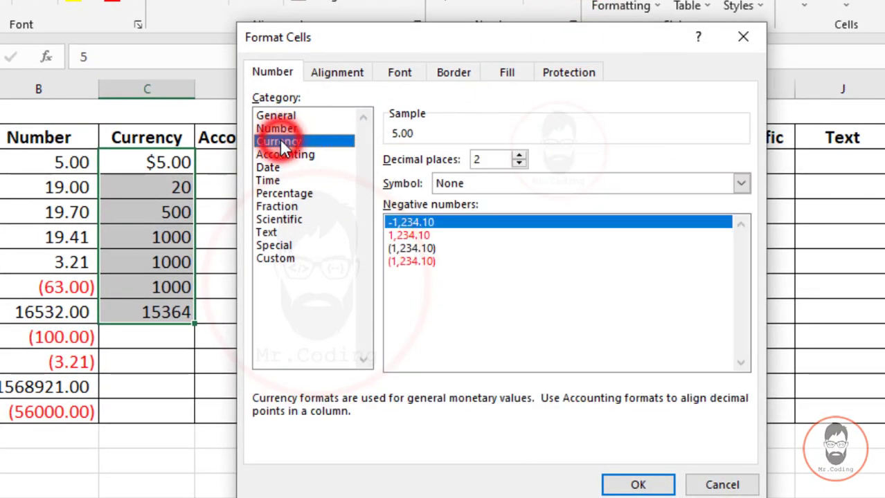
click(401, 186)
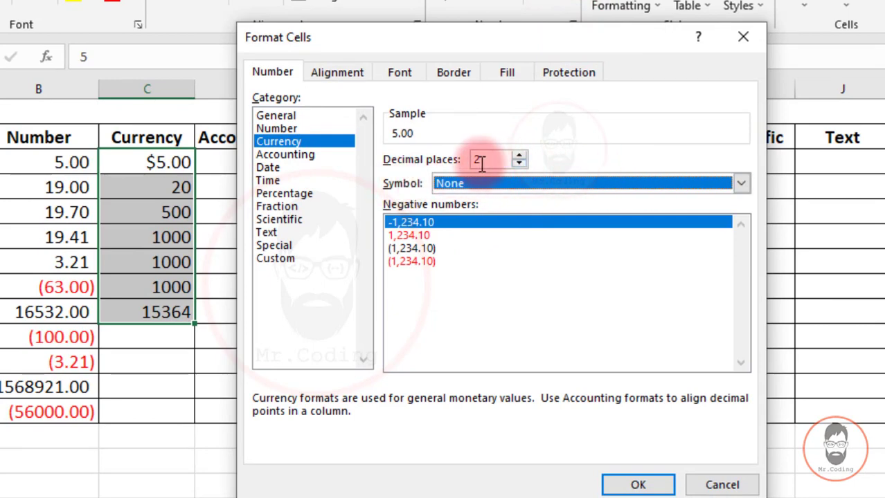
click(611, 179)
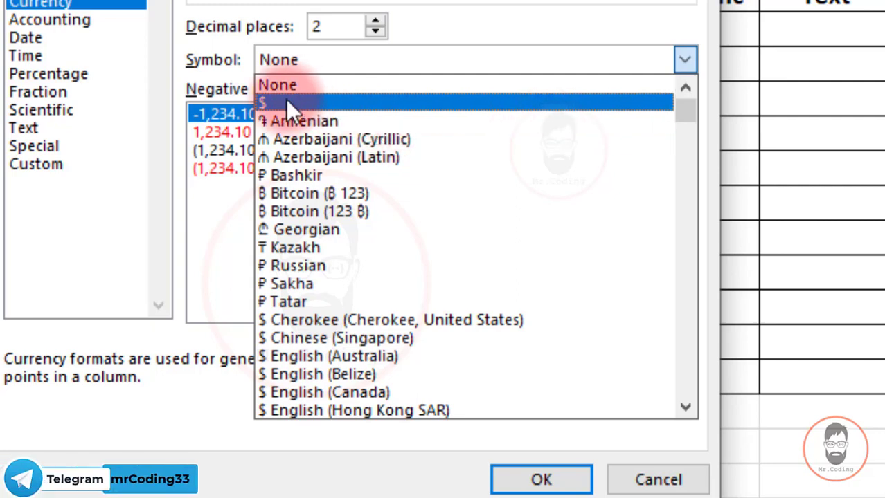
click(286, 103)
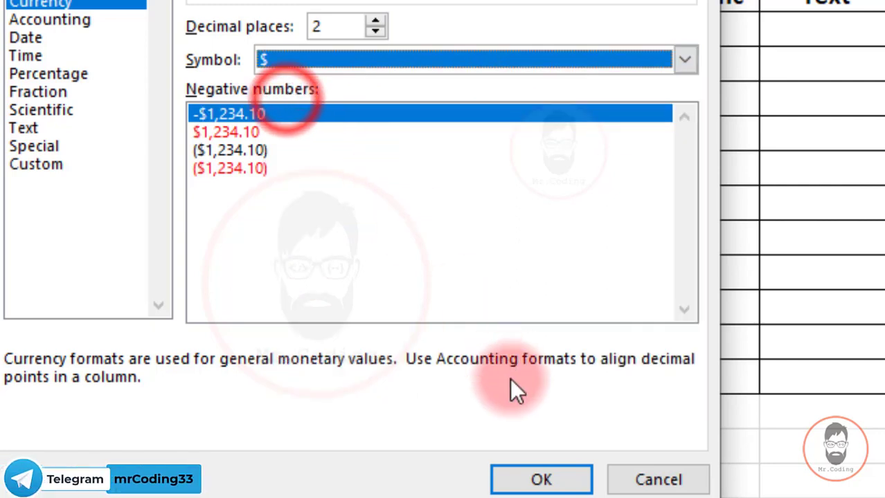
Apply the ₹ English (India) currency symbol to C3:C9 instead and widen column C to fit the amounts
click(522, 49)
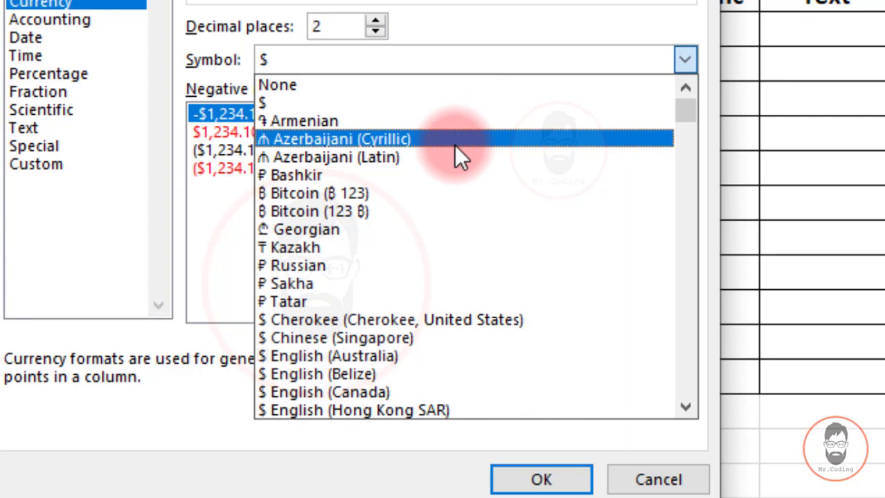
scroll(457, 154, down, 6)
scroll(458, 174, down, 13)
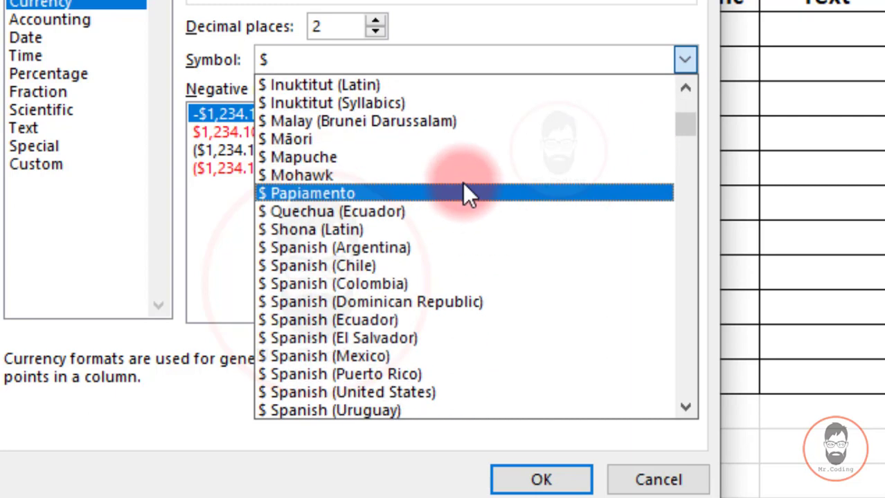
scroll(458, 180, down, 14)
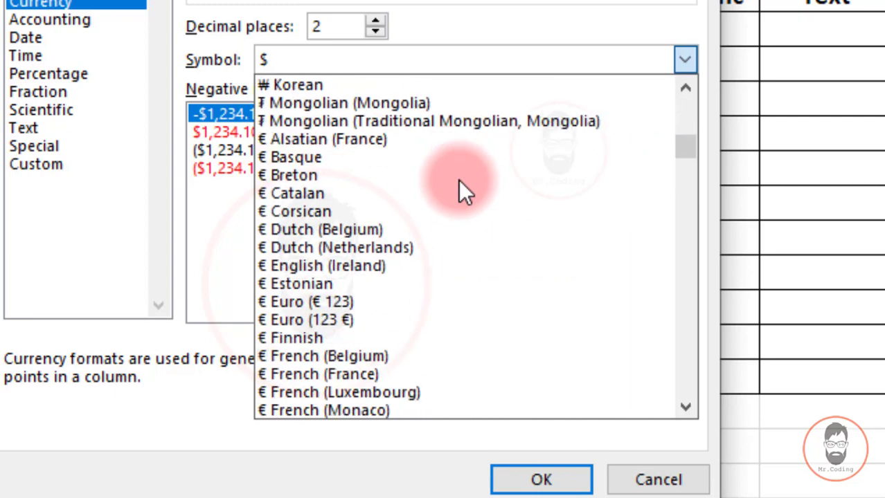
scroll(458, 181, down, 9)
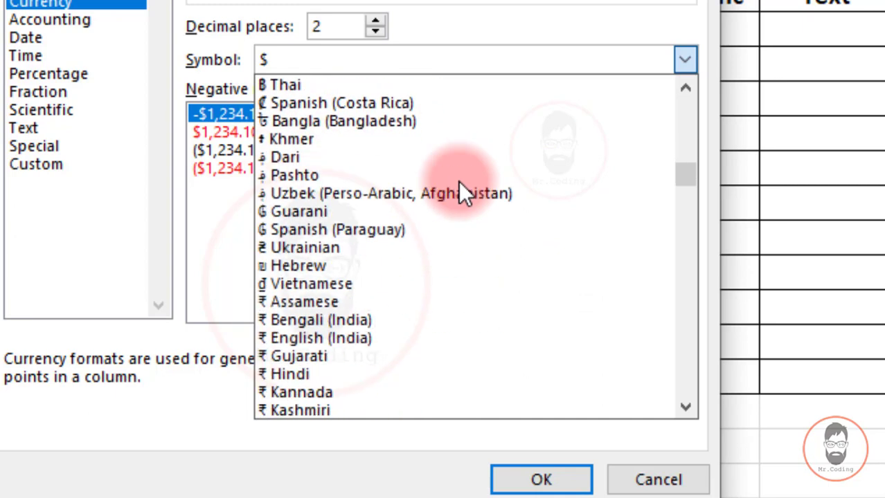
scroll(458, 182, up, 1)
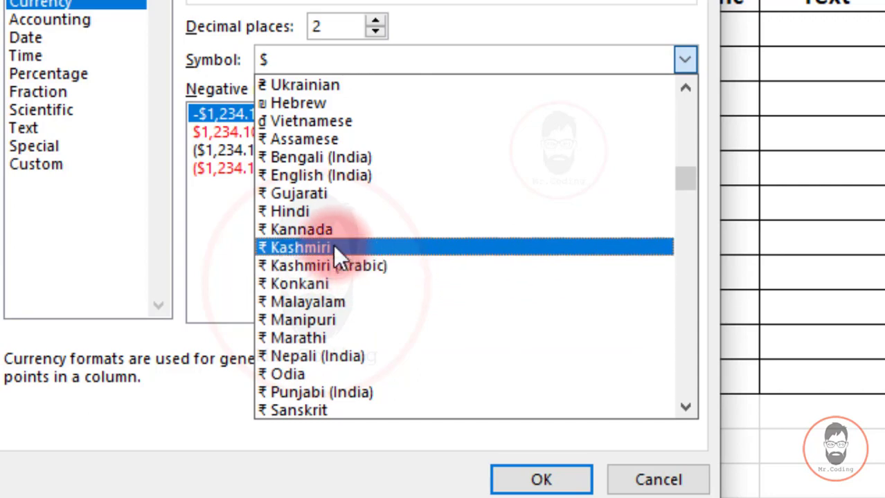
click(335, 174)
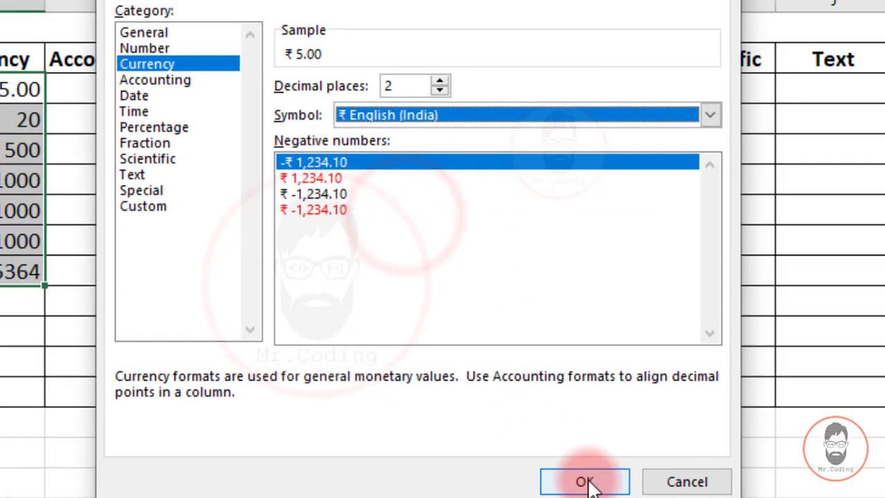
click(542, 479)
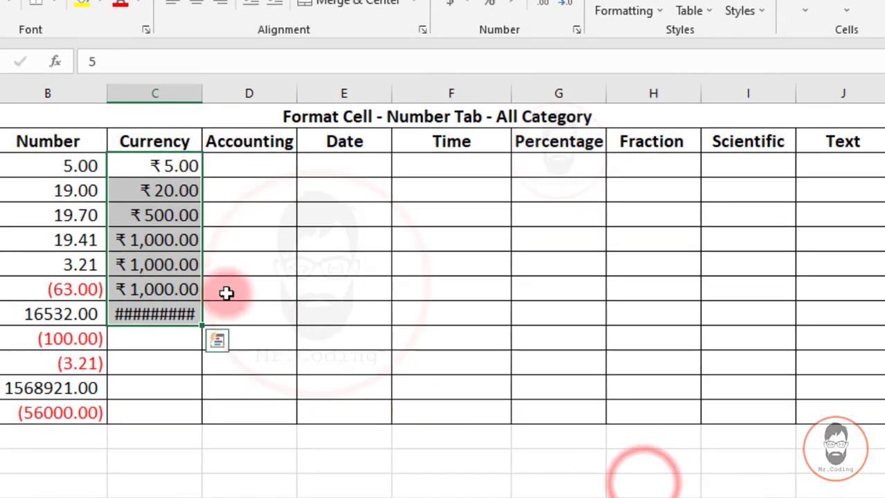
click(152, 239)
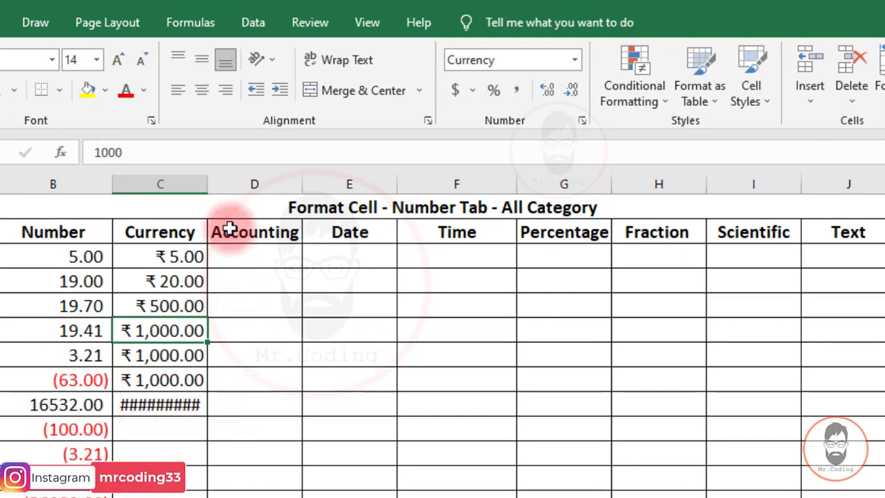
drag(207, 185, 223, 183)
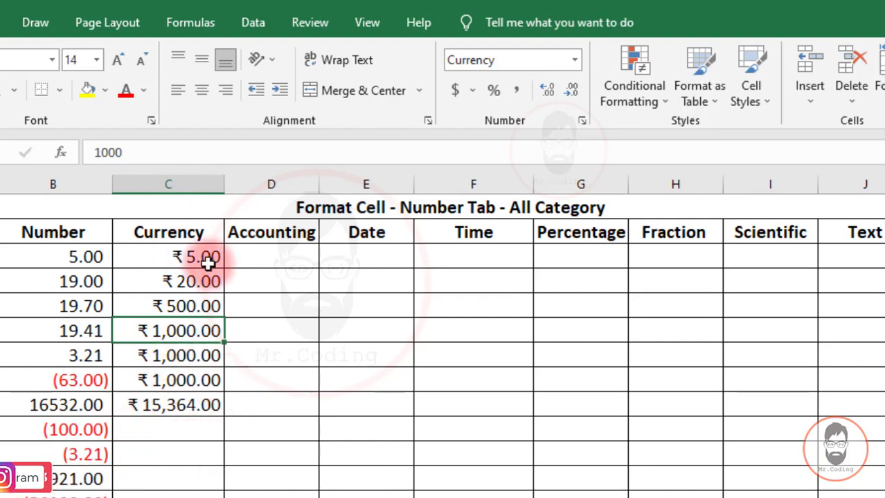
Set the currency symbol of C3:C9 to $ English (United States), then select cell C9
drag(187, 258, 195, 395)
click(581, 120)
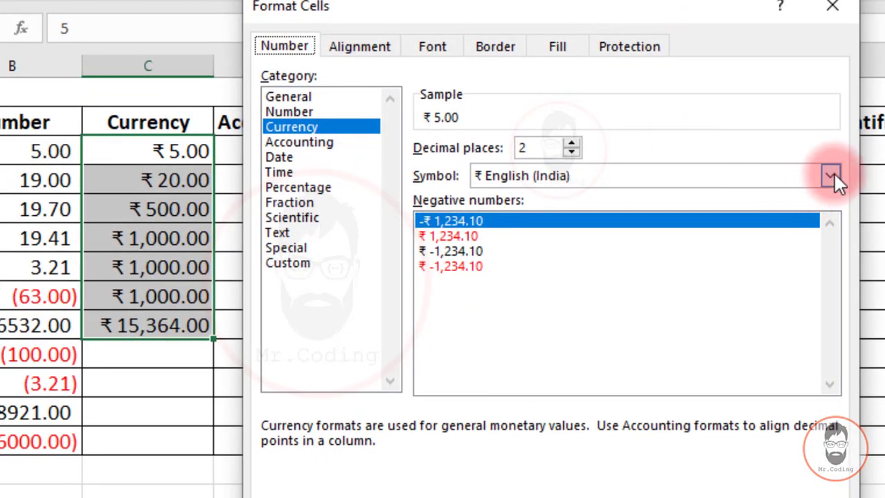
click(833, 174)
drag(822, 266, 827, 204)
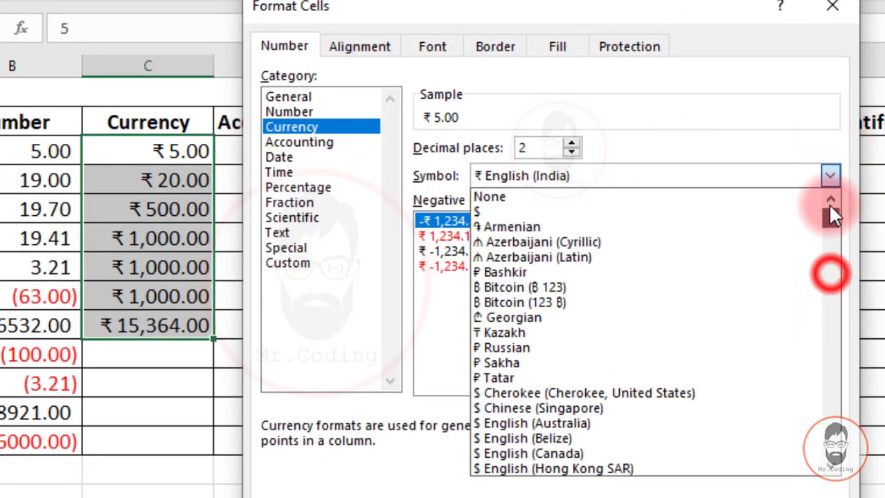
scroll(631, 315, down, 2)
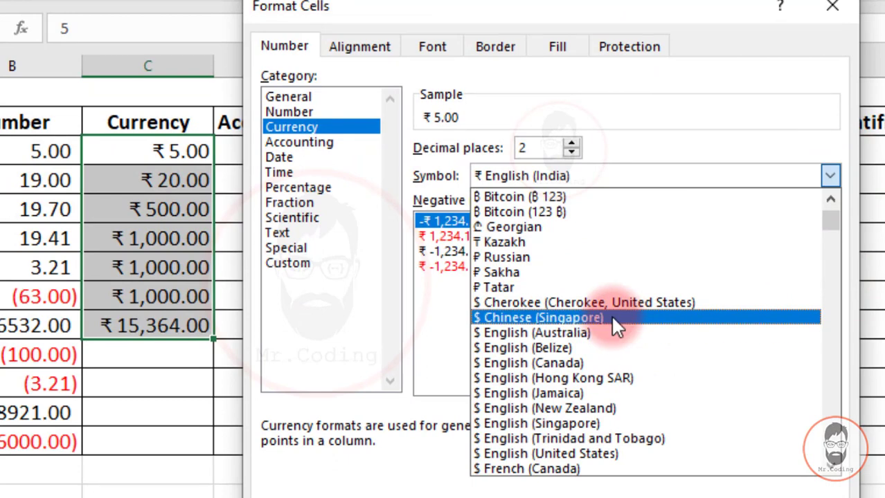
scroll(612, 321, down, 3)
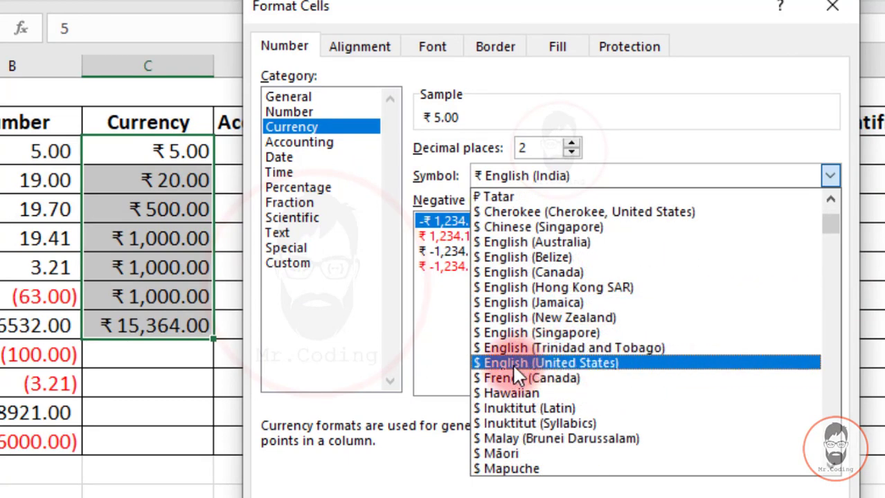
click(512, 362)
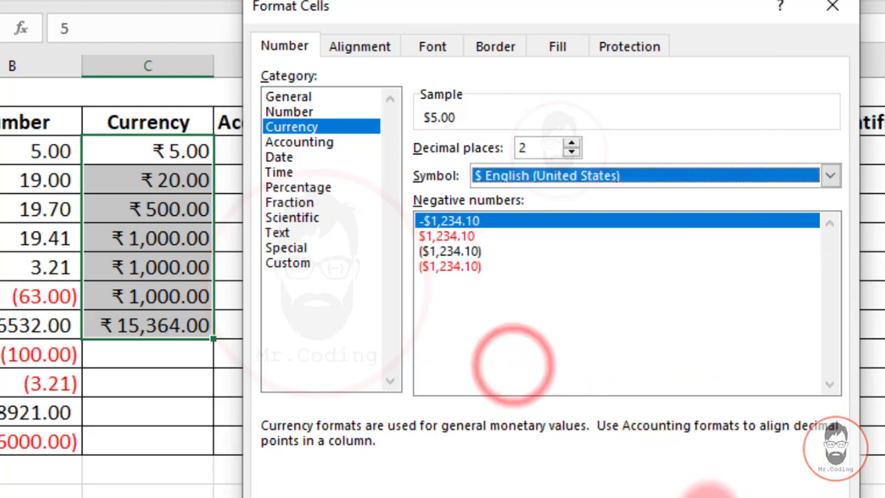
click(703, 493)
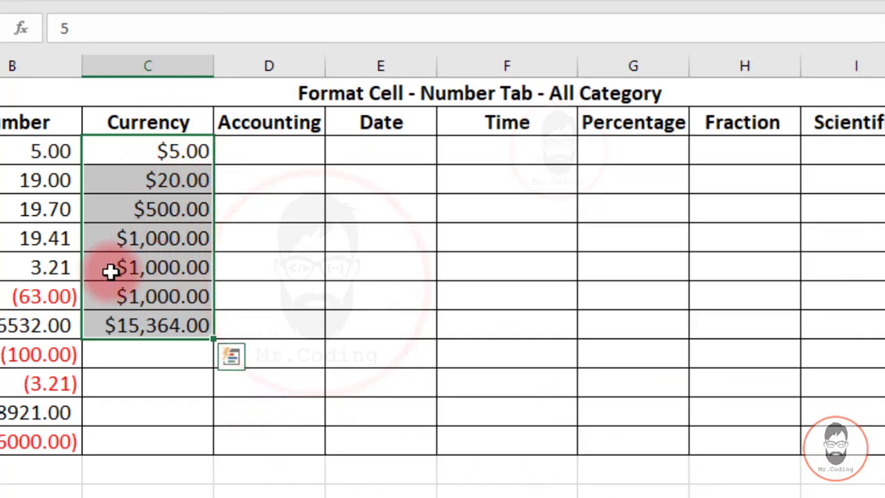
click(160, 325)
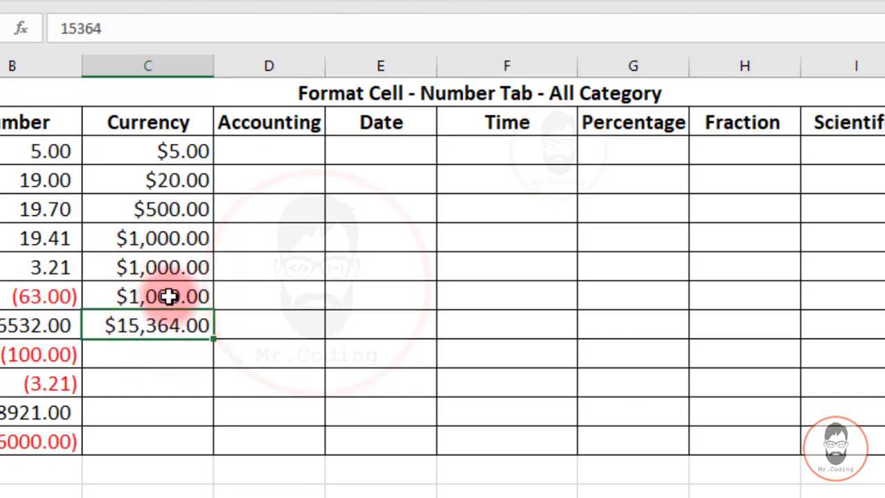
Set the currency symbol of cells C7:C8 to $ Malay (Brunei Darussalam), then deselect them
drag(156, 267, 164, 293)
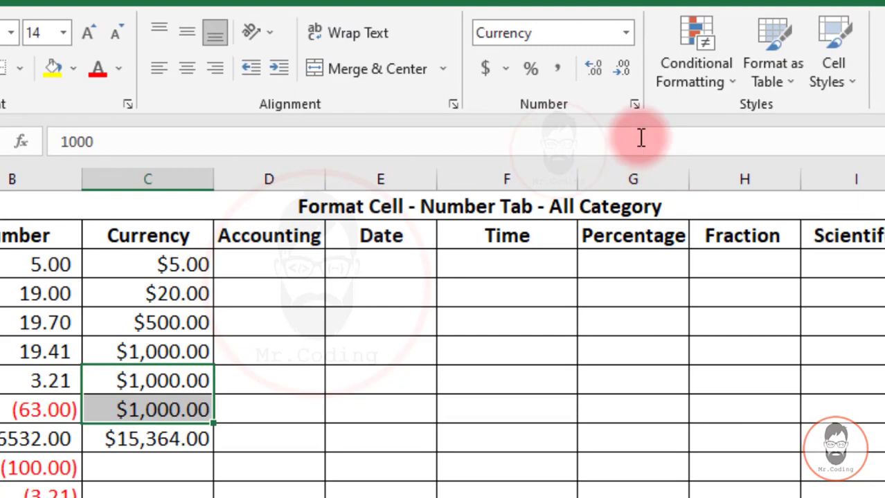
click(634, 56)
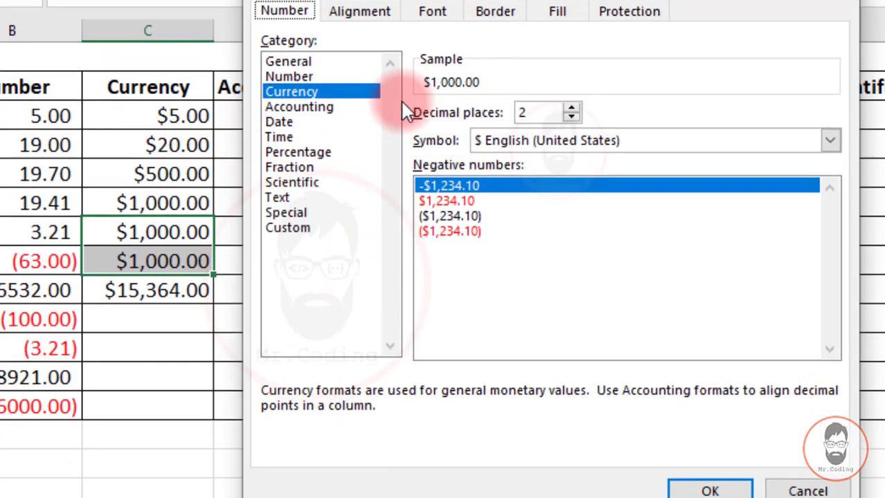
click(560, 290)
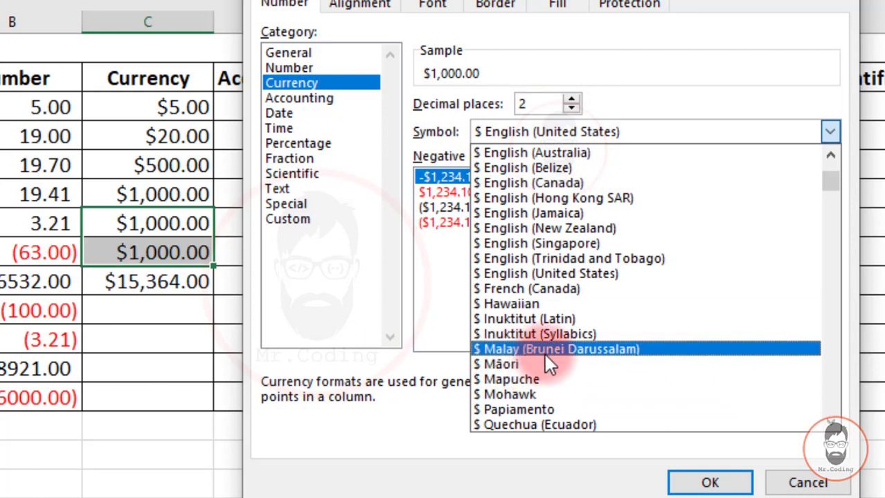
click(499, 348)
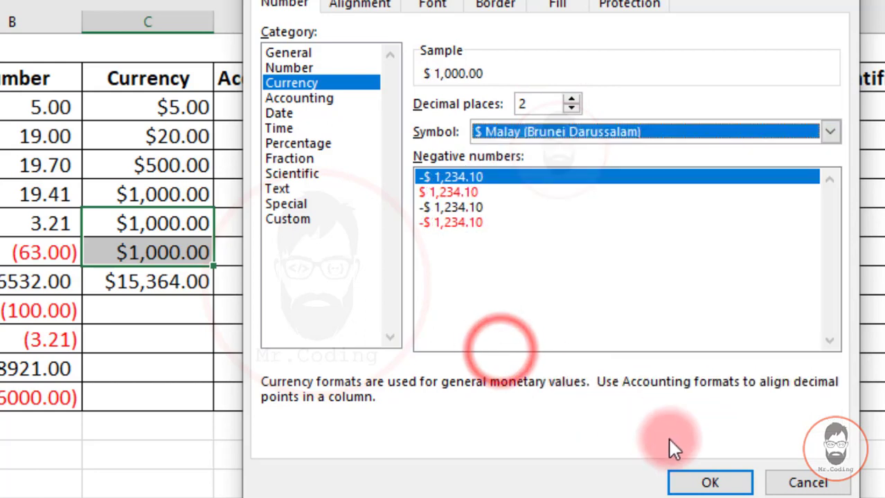
click(701, 482)
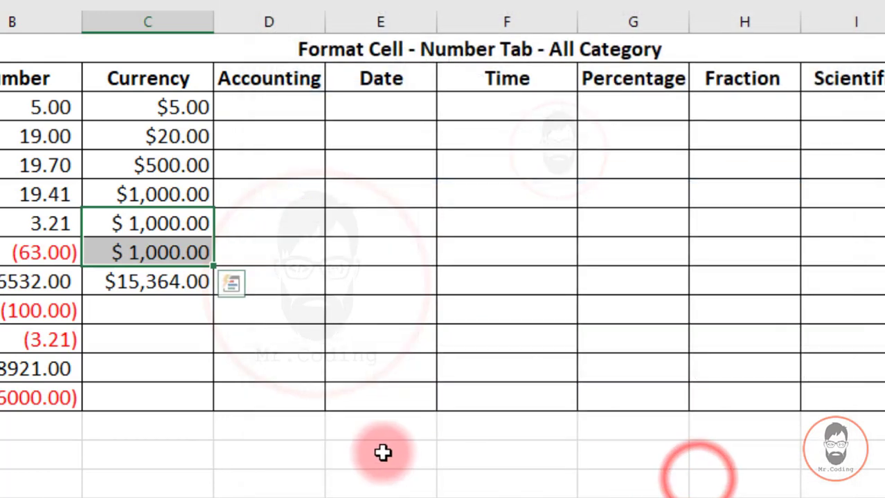
click(381, 453)
Compare cells C6 and C7, then examine the currency symbols available for C6 and leave its format settings without applying a change
click(142, 198)
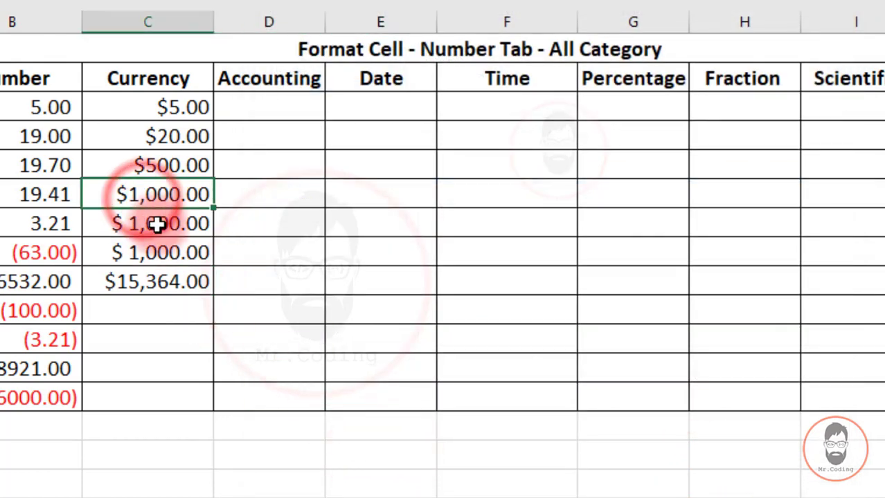
click(159, 223)
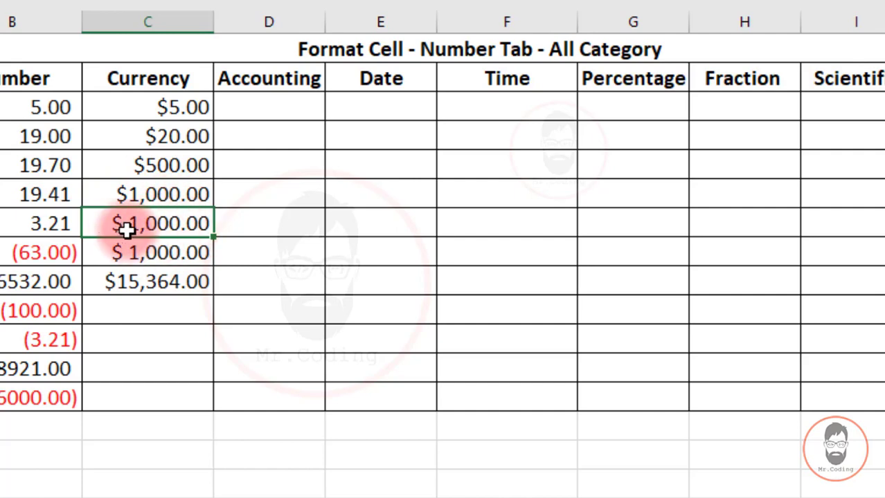
click(152, 193)
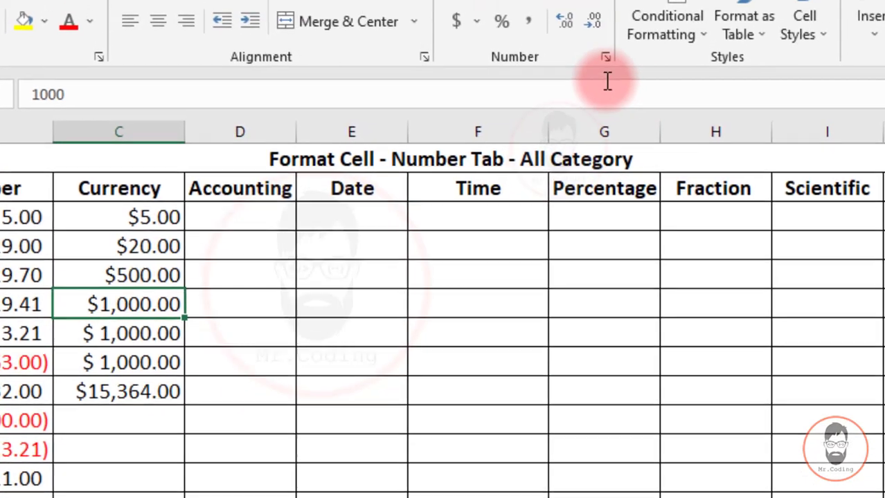
click(604, 65)
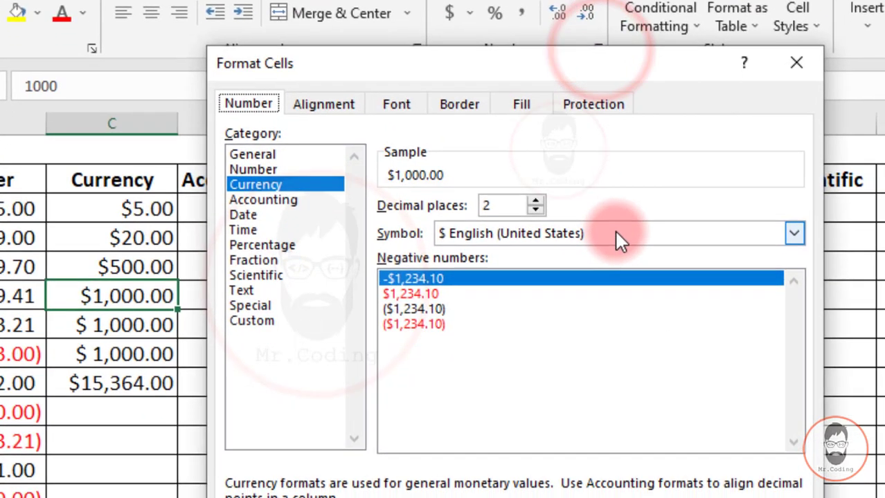
click(619, 251)
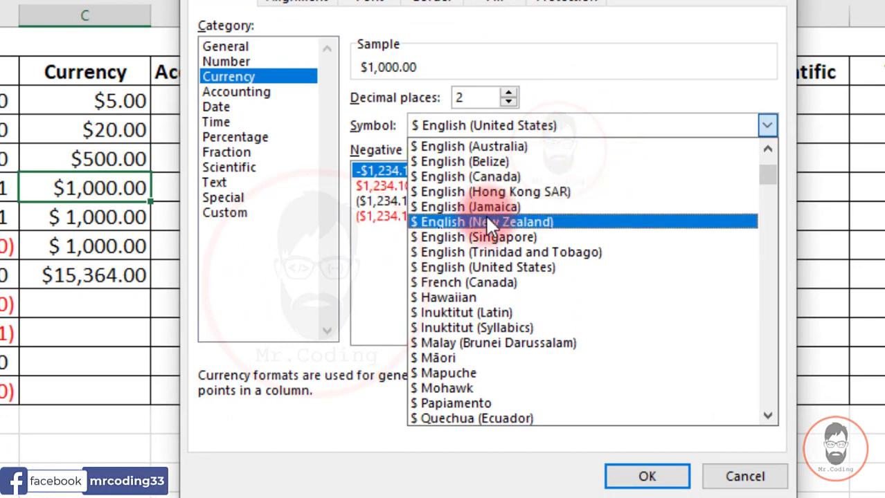
scroll(535, 249, down, 15)
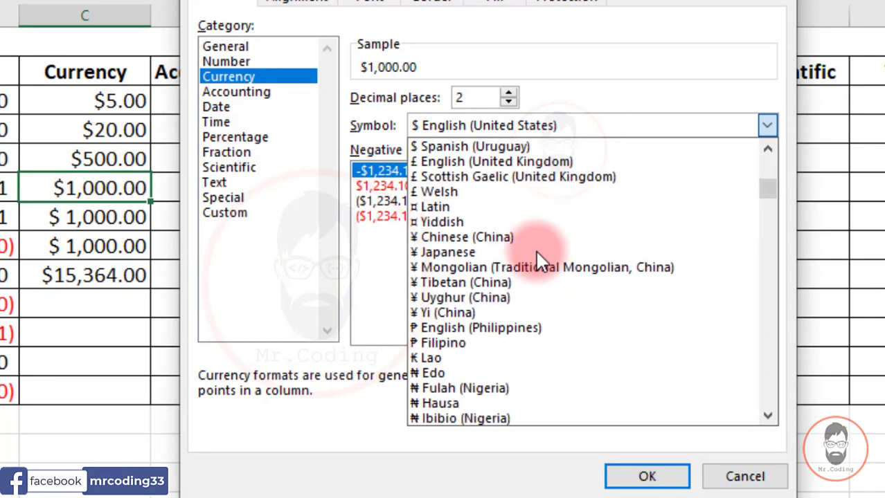
scroll(534, 252, down, 14)
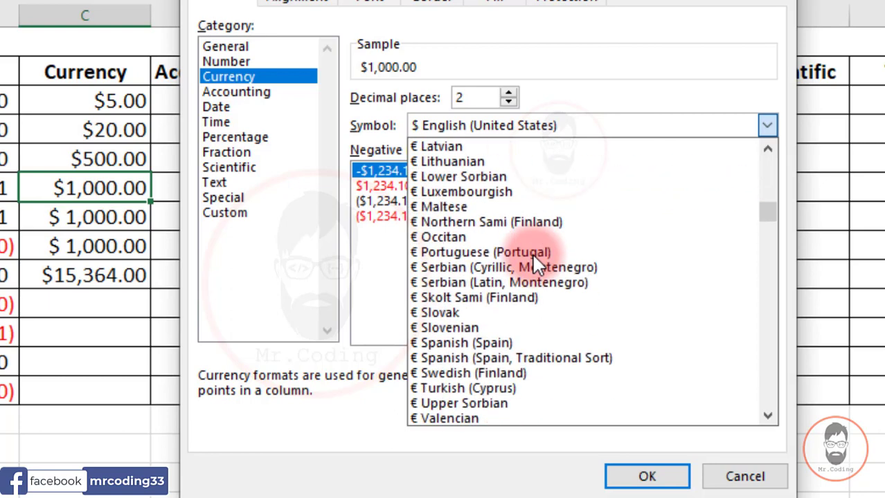
scroll(536, 263, down, 5)
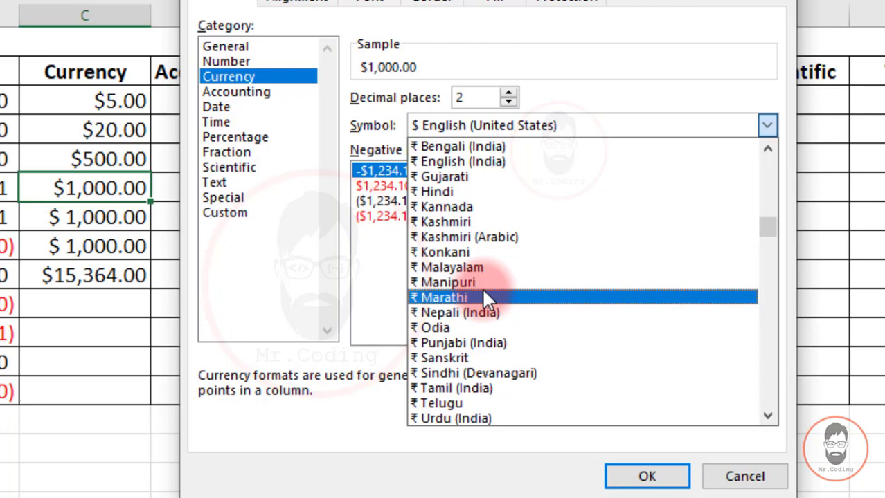
click(364, 302)
click(724, 477)
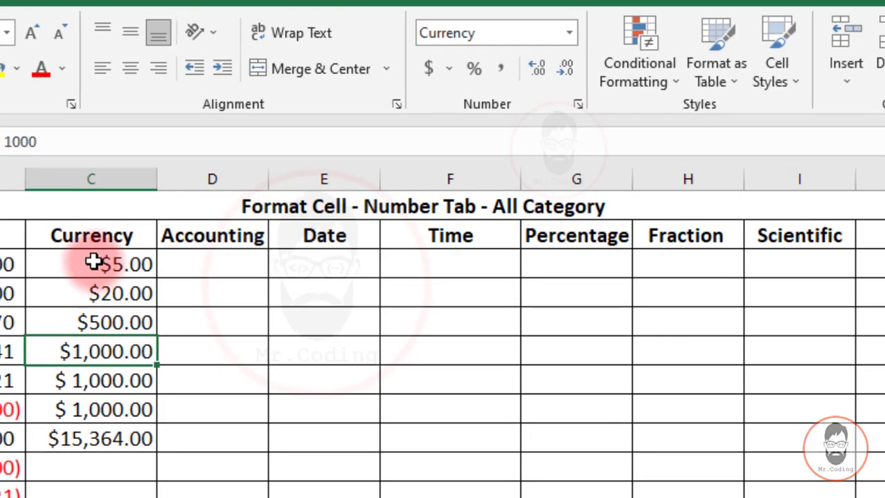
Apply the Currency category to C3:C9 with negative numbers shown in red without a minus sign
drag(90, 223, 93, 397)
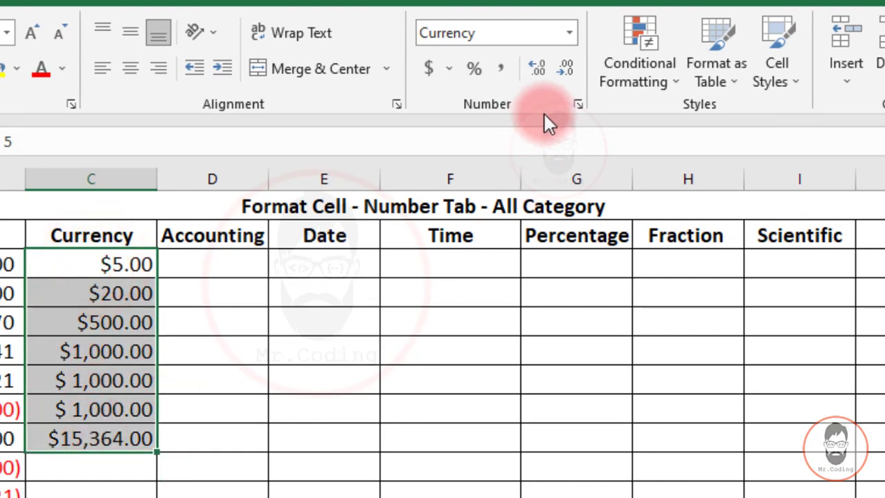
click(577, 104)
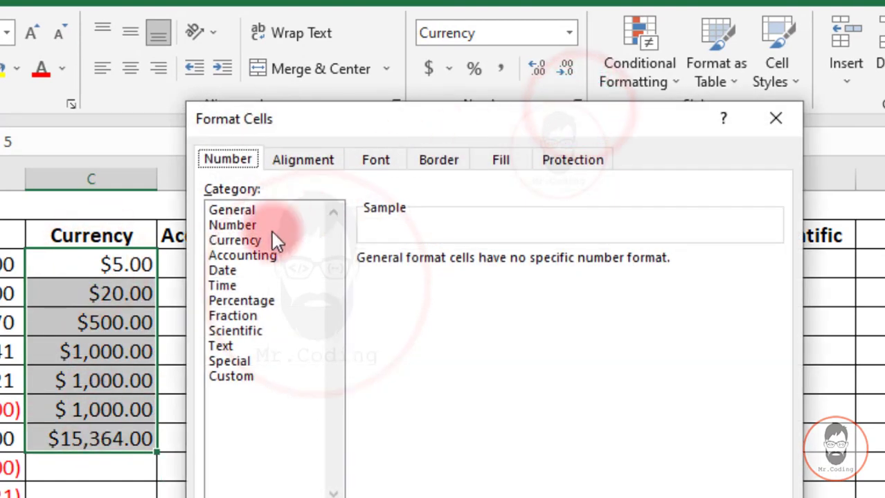
click(232, 242)
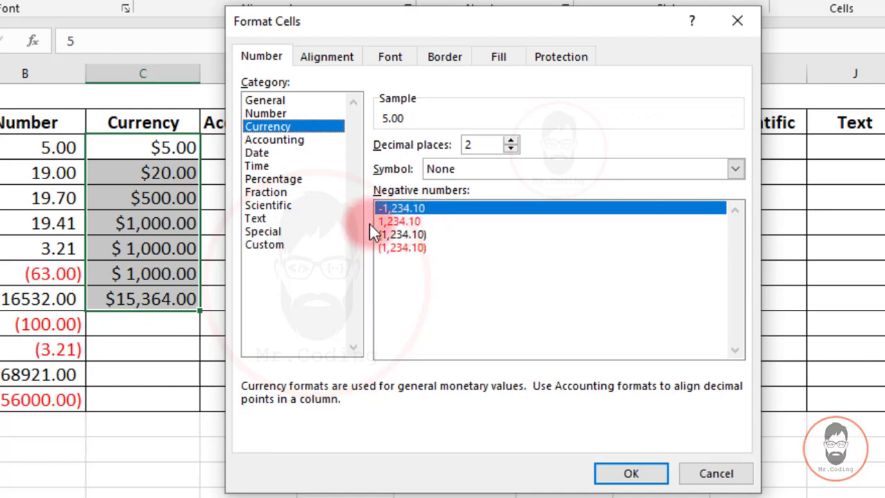
click(403, 222)
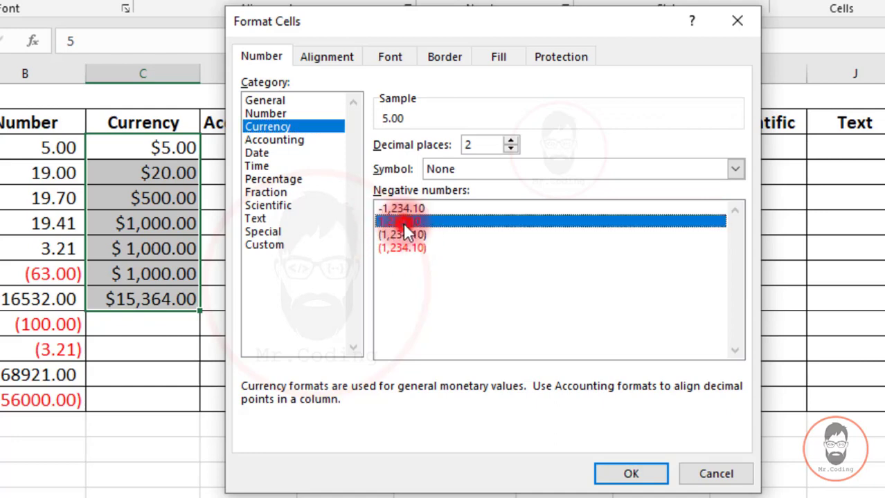
click(631, 473)
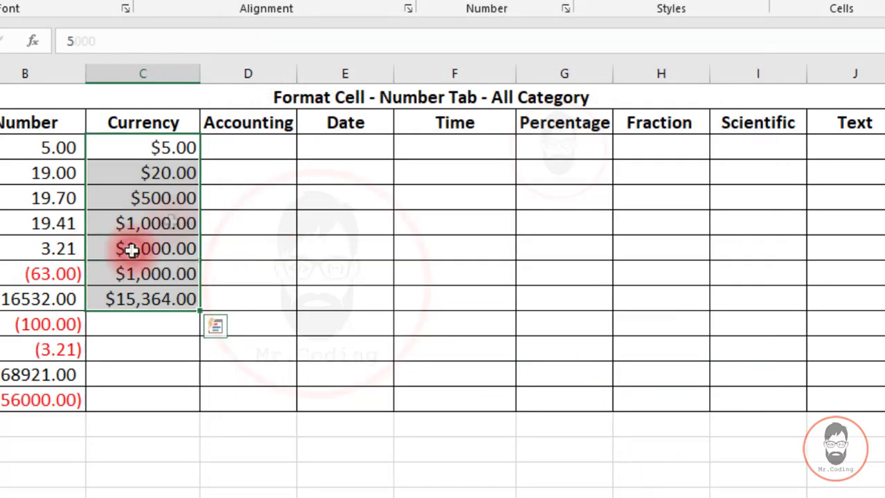
Change the amount in cell C7 to -1000
click(155, 250)
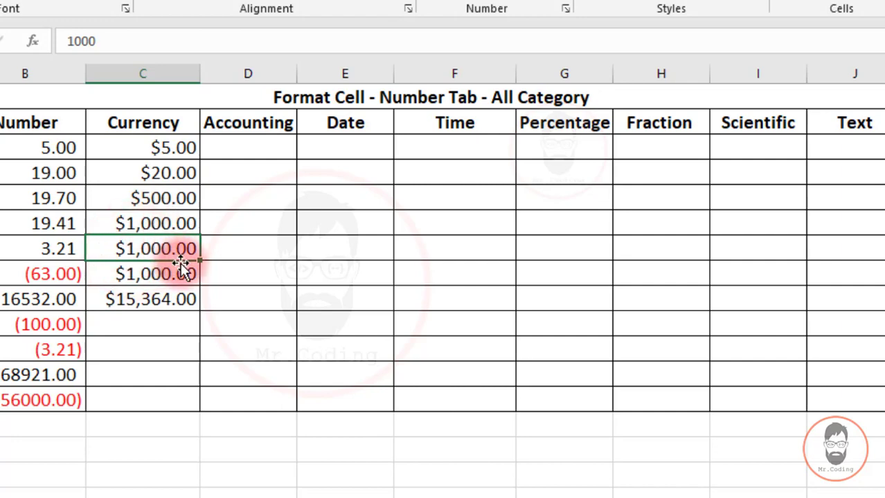
text(-)
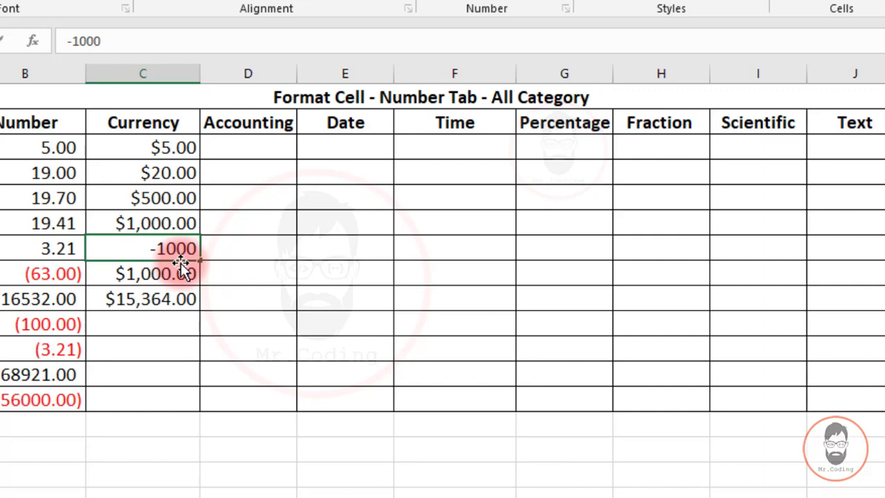
key(Return)
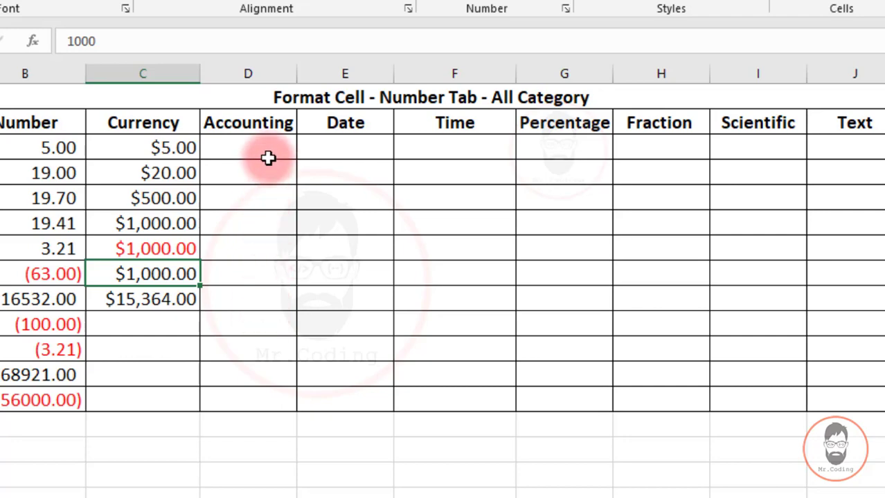
Paste the unformatted amounts into D3:D9 and apply the Accounting category with 2 decimal places and the $ symbol
click(247, 168)
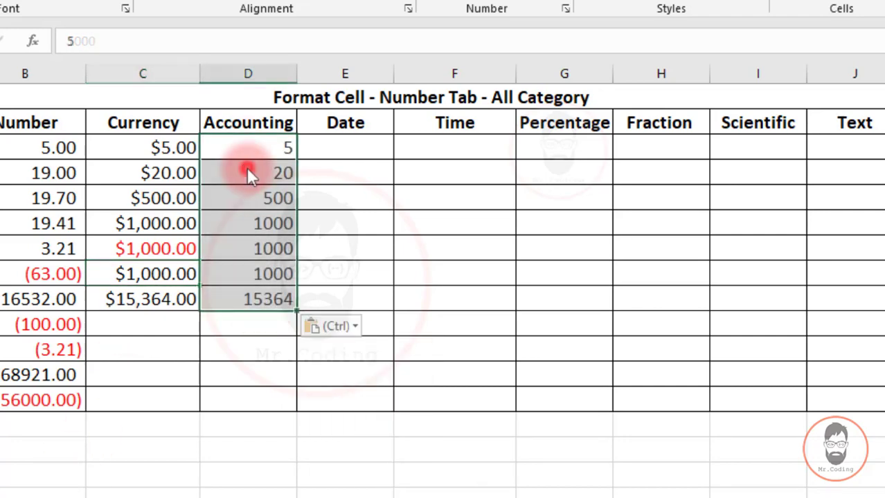
click(251, 142)
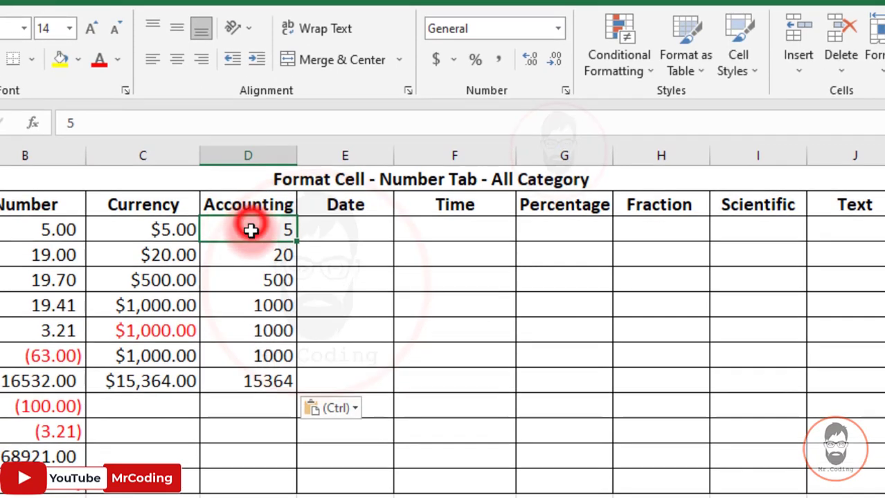
drag(251, 141, 252, 252)
drag(251, 334, 253, 380)
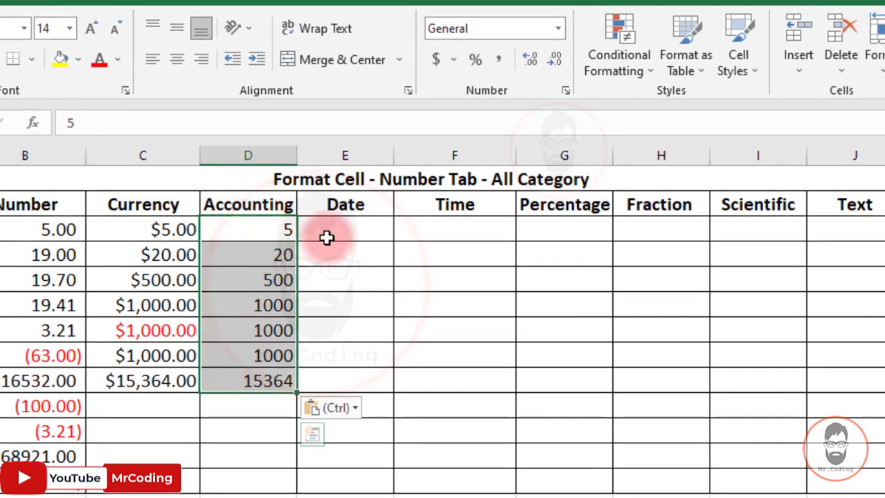
click(565, 91)
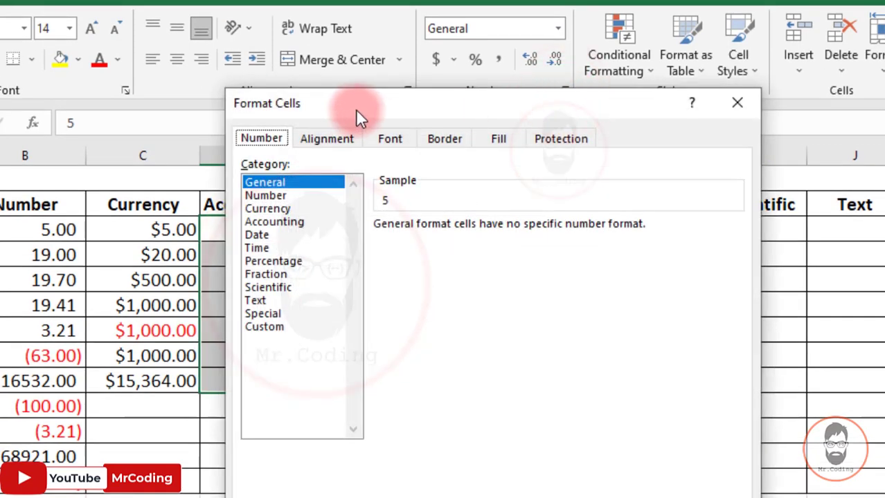
drag(355, 113, 452, 109)
click(370, 218)
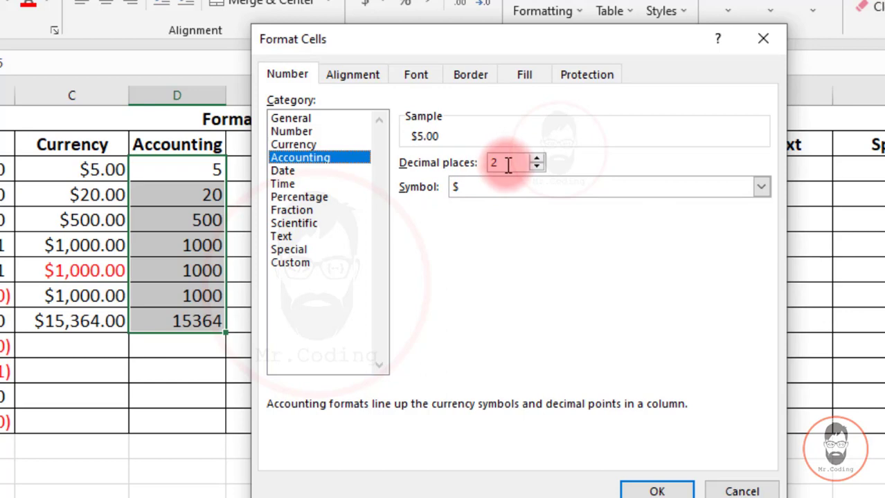
click(658, 490)
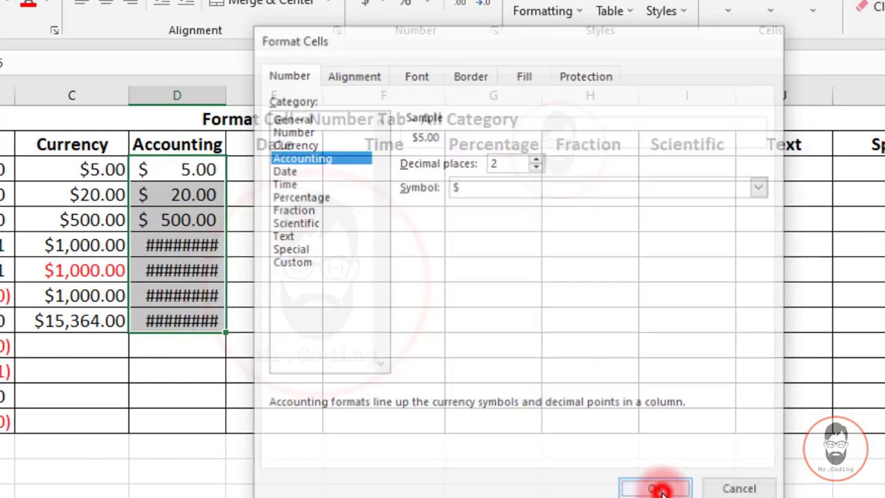
Widen column D so that all the Accounting amounts fit
click(207, 247)
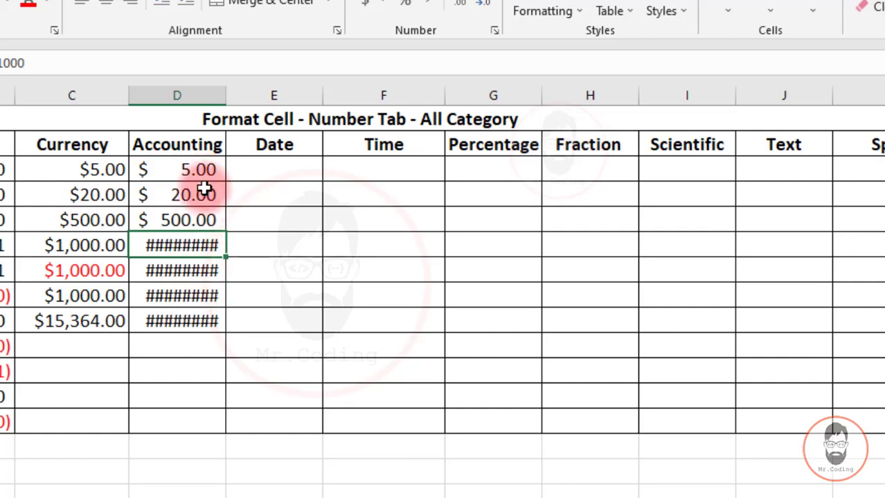
drag(225, 94, 225, 95)
drag(241, 92, 250, 91)
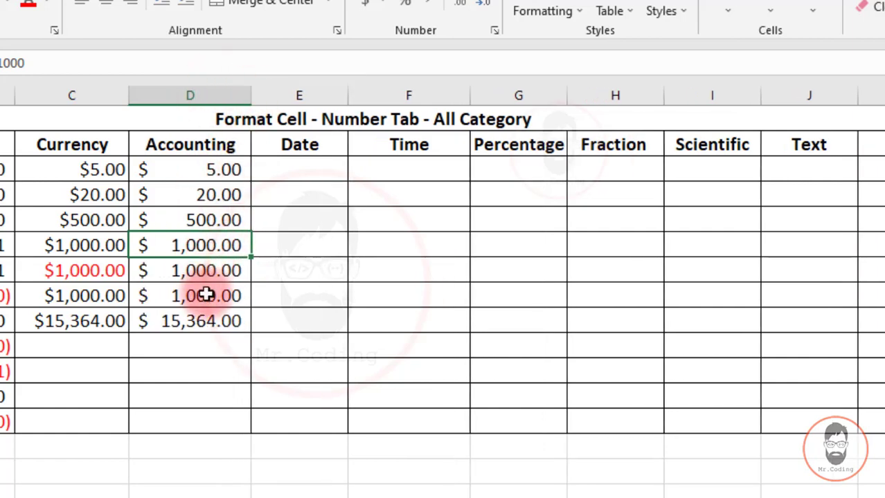
Set the Accounting symbol of D3:D9 to ₹ Hindi, then select cell D3
drag(186, 170, 197, 321)
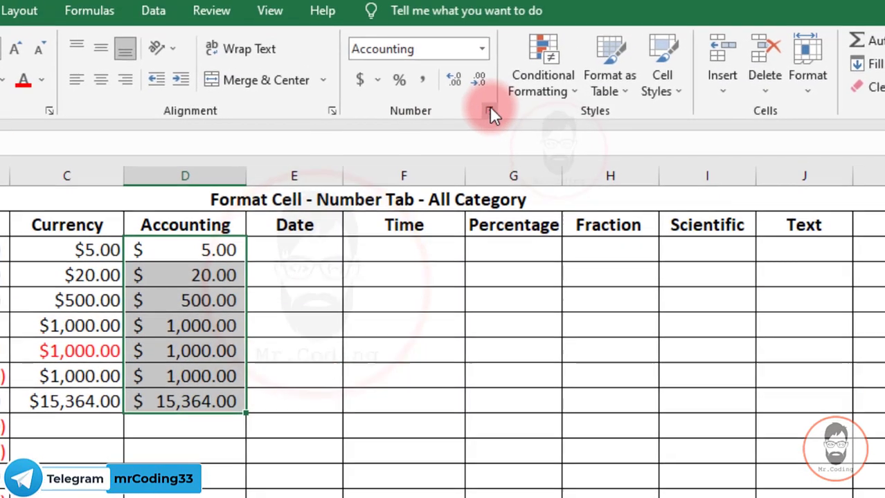
click(494, 30)
click(504, 272)
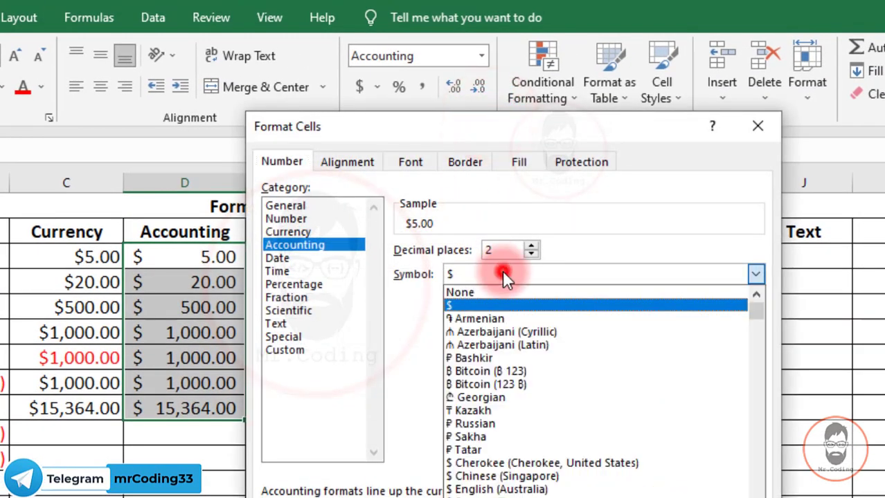
scroll(530, 387, down, 3)
scroll(531, 388, down, 20)
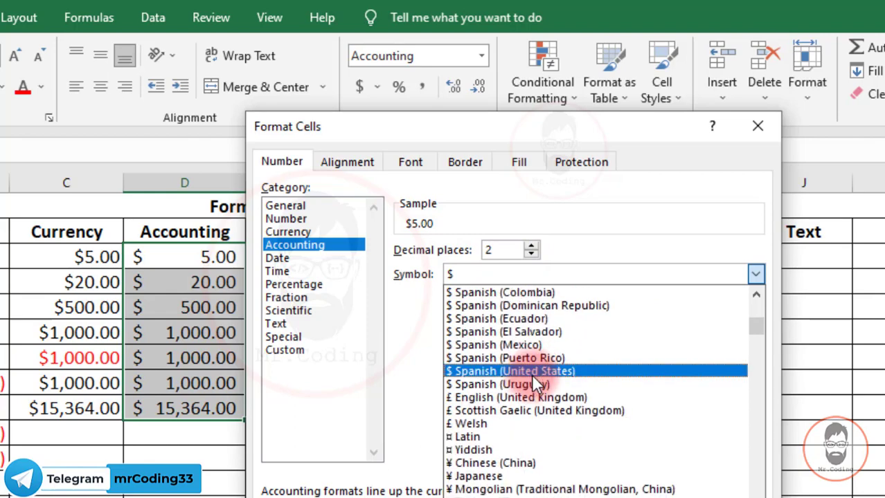
scroll(532, 360, down, 20)
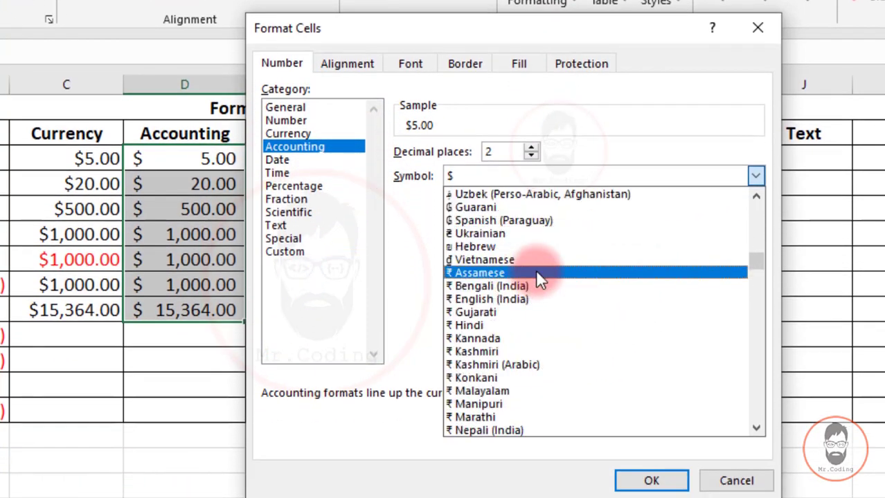
scroll(536, 268, down, 4)
scroll(537, 265, up, 1)
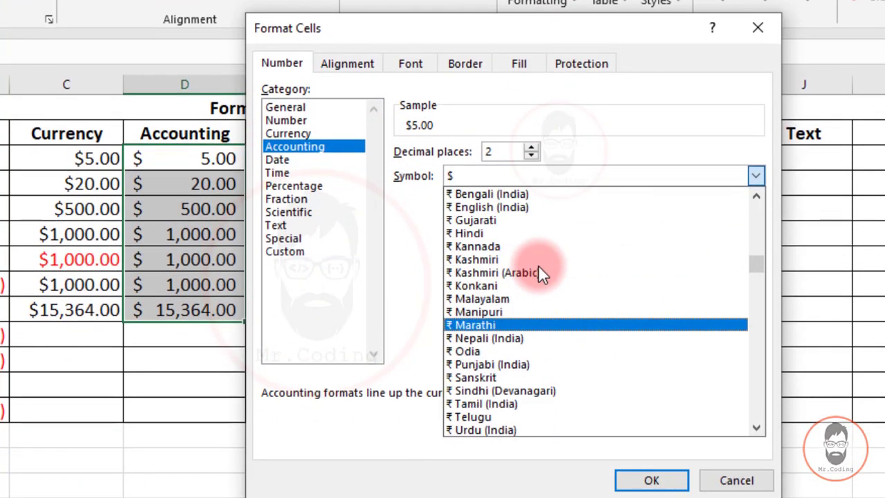
click(499, 233)
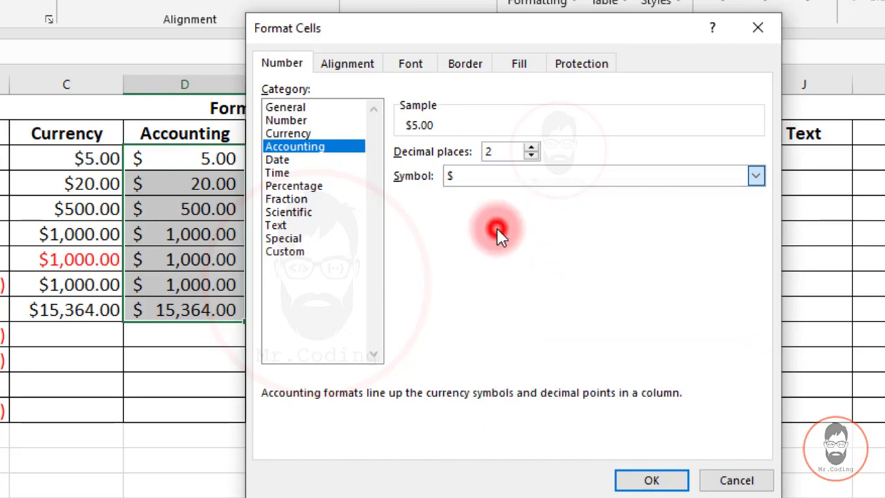
click(661, 485)
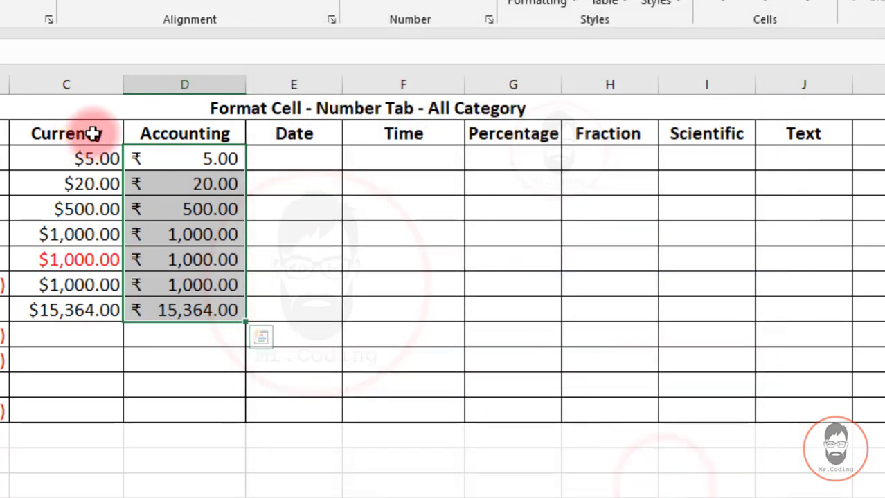
click(171, 166)
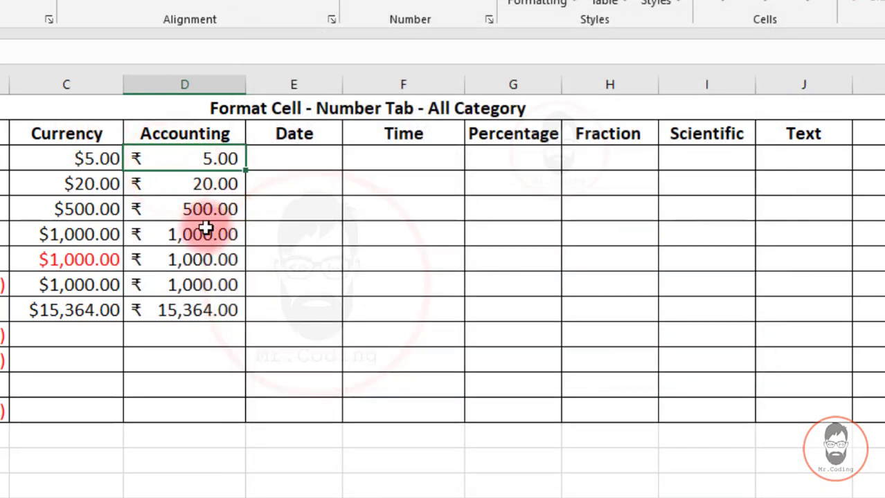
Set the Accounting format of D3:D9 to 0 decimal places and select cell D3
drag(185, 157, 183, 308)
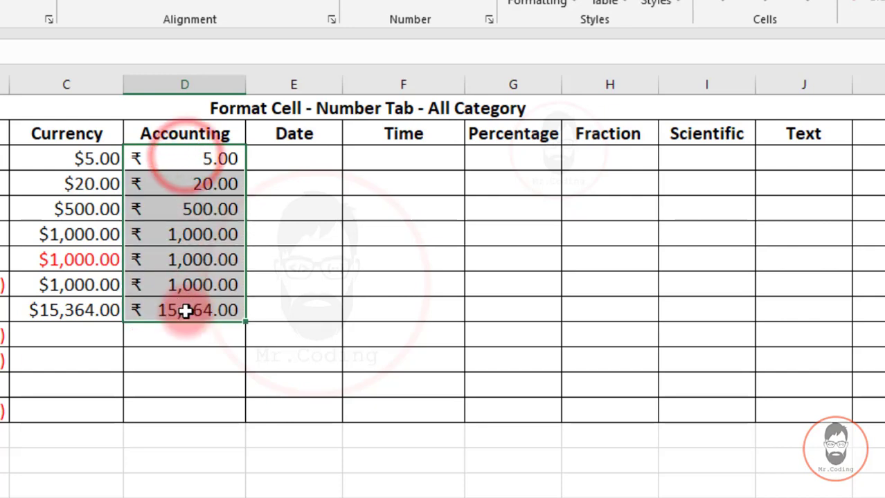
click(488, 20)
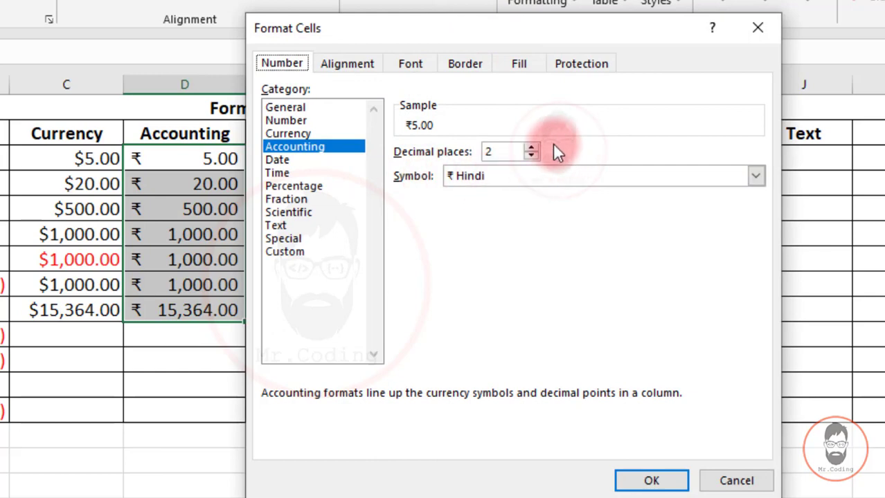
click(532, 156)
click(533, 156)
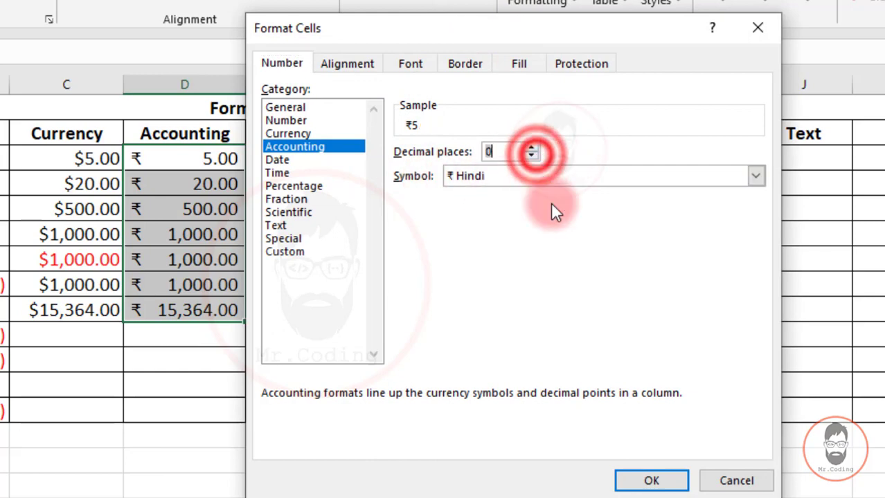
click(654, 483)
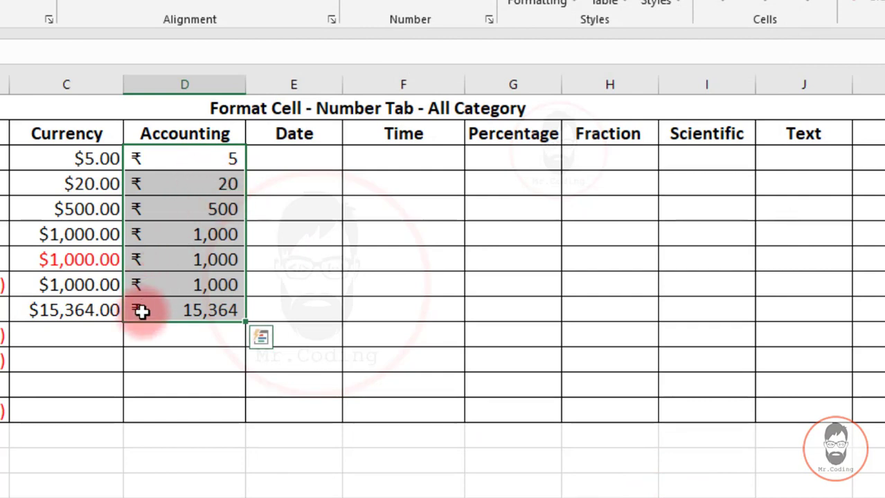
click(217, 168)
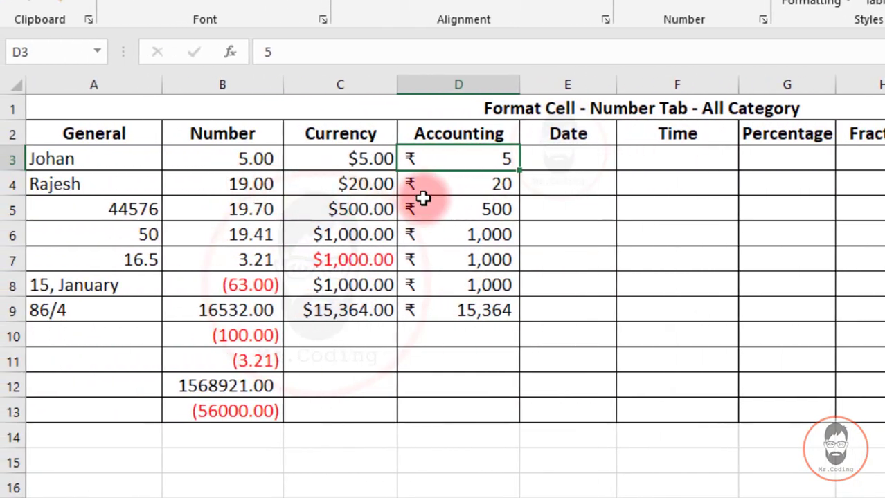
Examine the Date and Special number format categories for cell B7 without applying them, and select the range A2:D5
drag(479, 131, 65, 369)
click(279, 268)
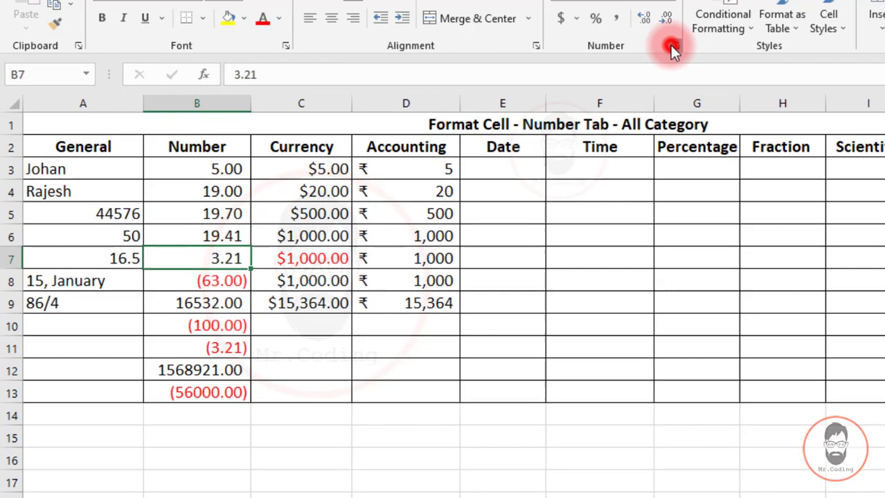
click(763, 20)
click(488, 170)
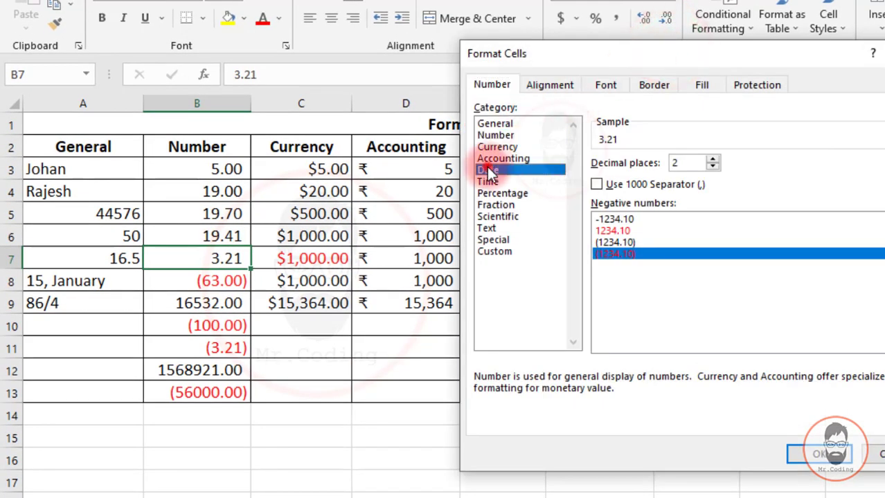
click(493, 240)
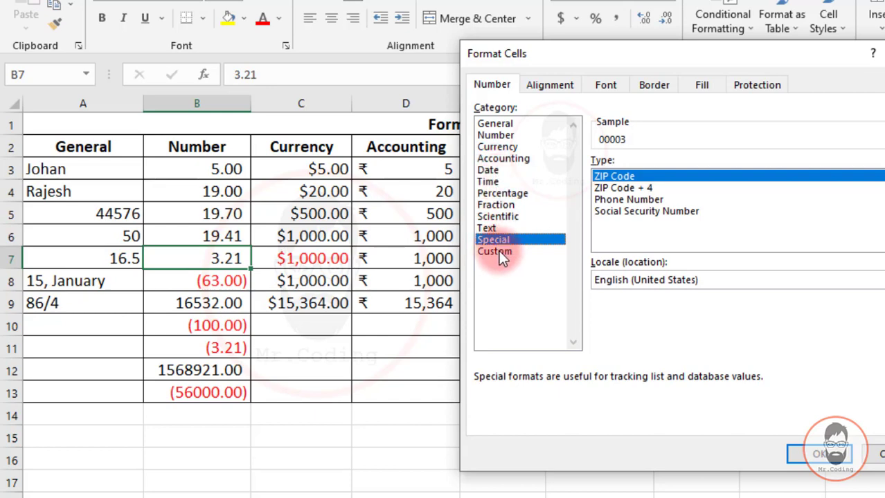
key(Escape)
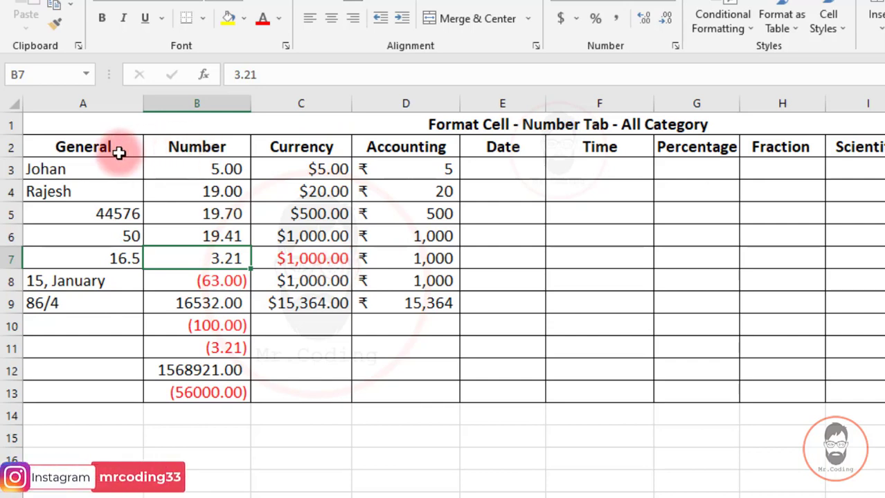
drag(88, 146, 379, 208)
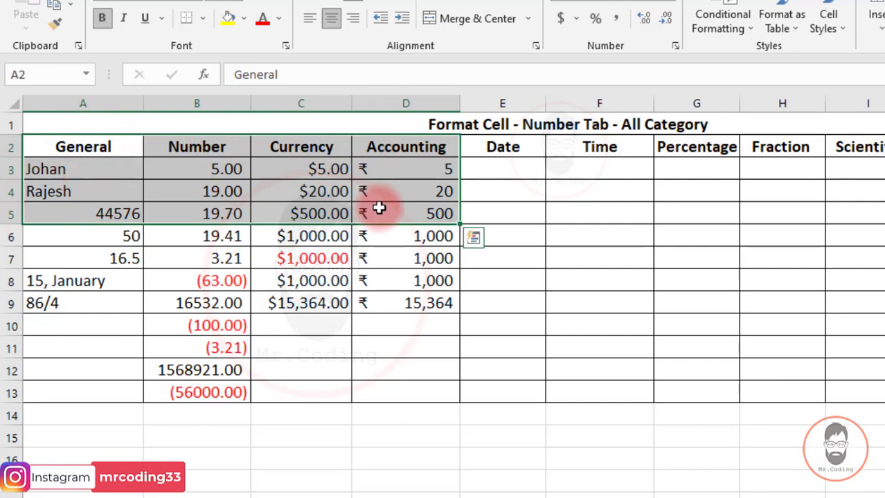